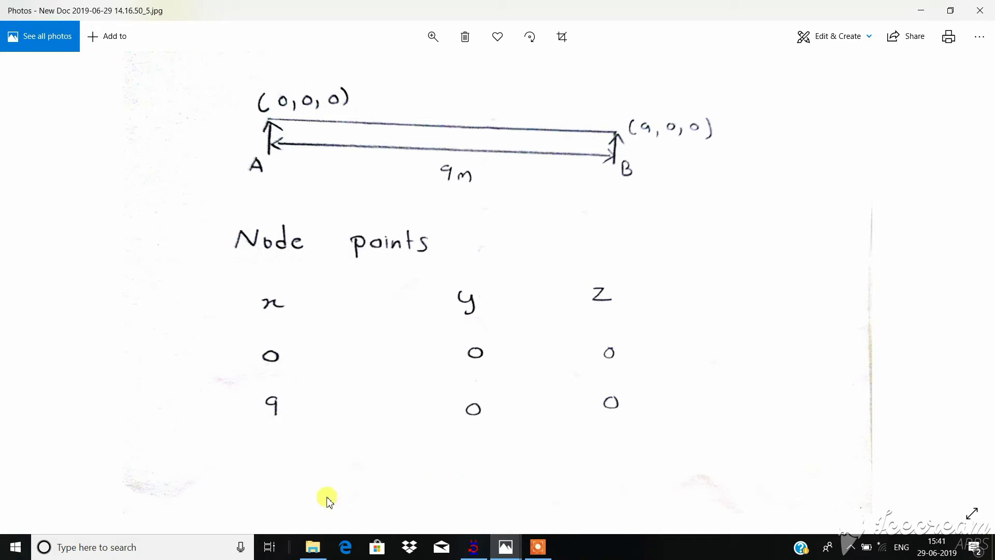
# Step: Switch to STAAD.Pro and create the Space structure Structure2 in meters and kilonewtons, starting with Add Beam and dismissing the snap grid
pyautogui.click(474, 547)
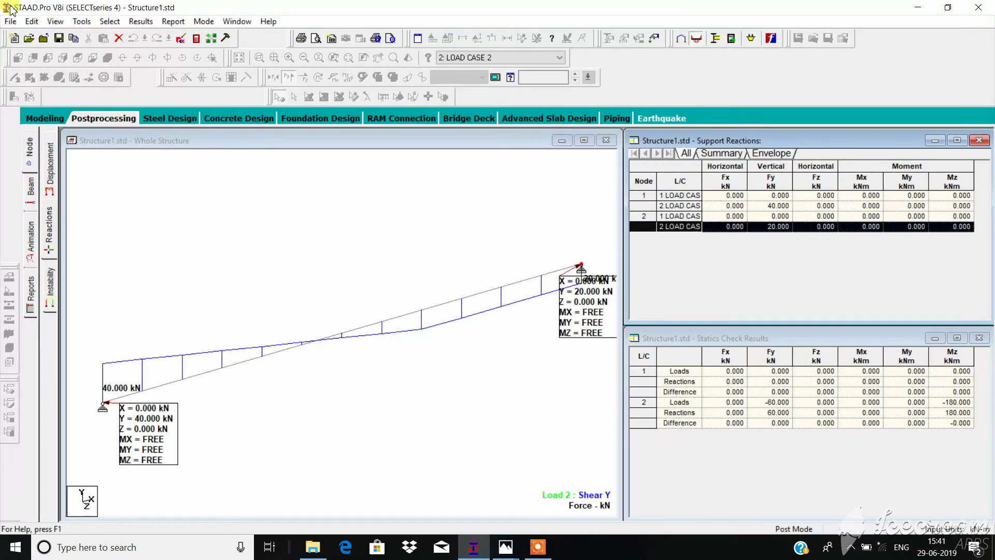
pyautogui.click(10, 22)
pyautogui.click(31, 38)
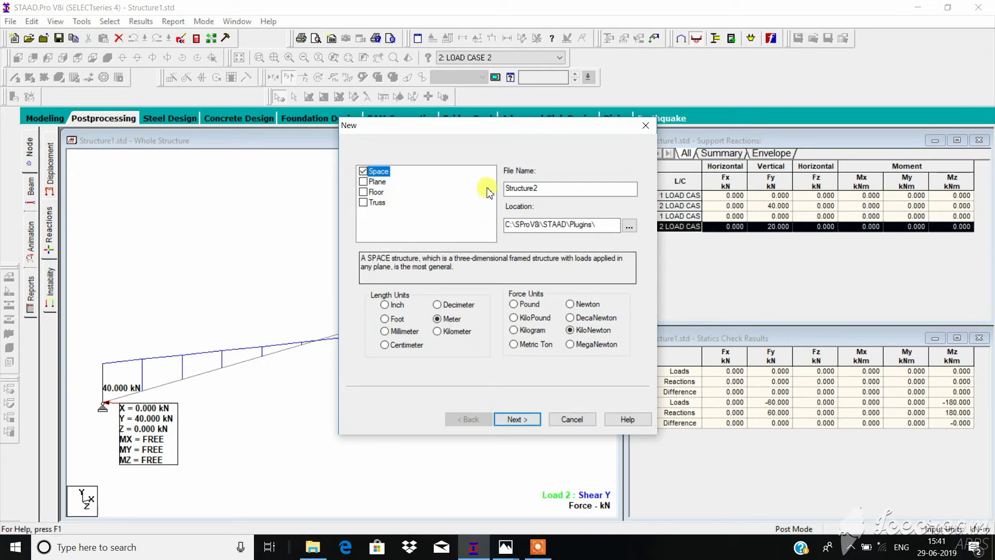
pyautogui.moveTo(466, 124); pyautogui.dragTo(400, 91)
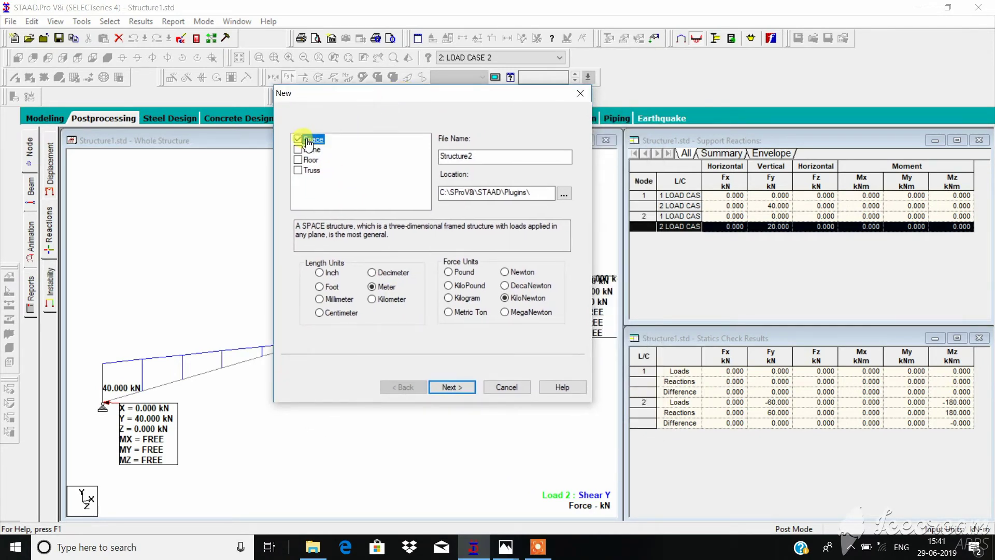
pyautogui.click(453, 388)
pyautogui.click(450, 277)
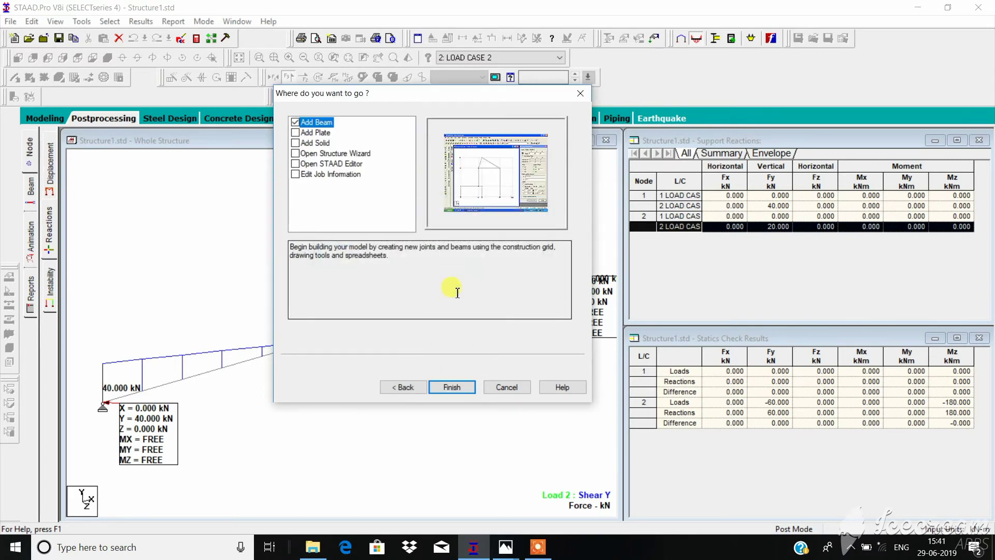
pyautogui.click(451, 389)
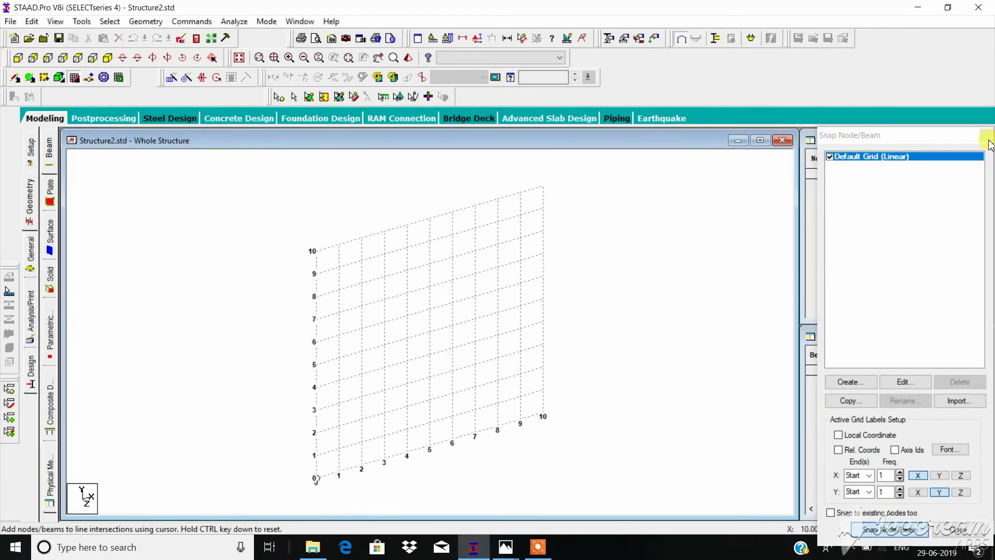
pyautogui.click(985, 137)
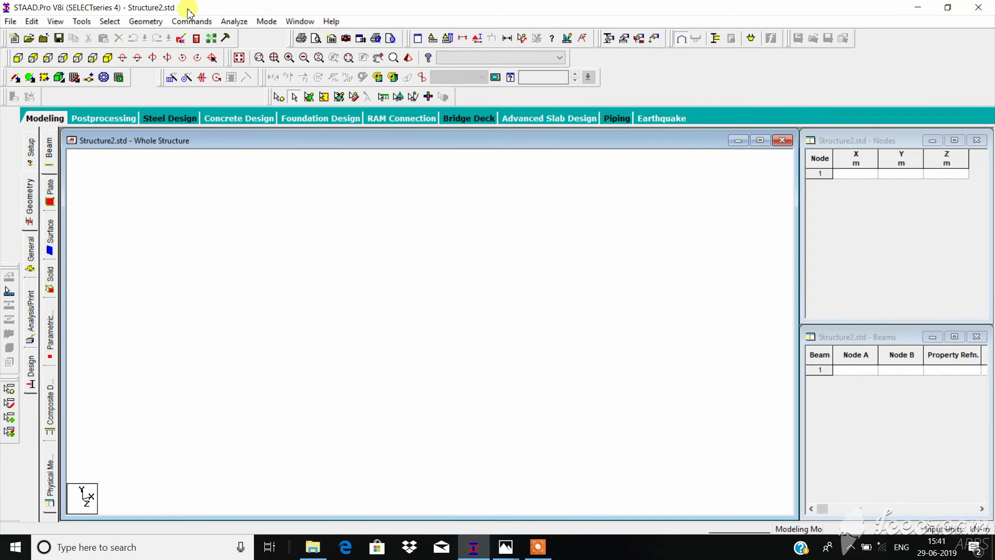
# Step: Enter two nodes in the node table at (0, 0, 0) and (9, 0, 0) m, then close the table
pyautogui.click(146, 20)
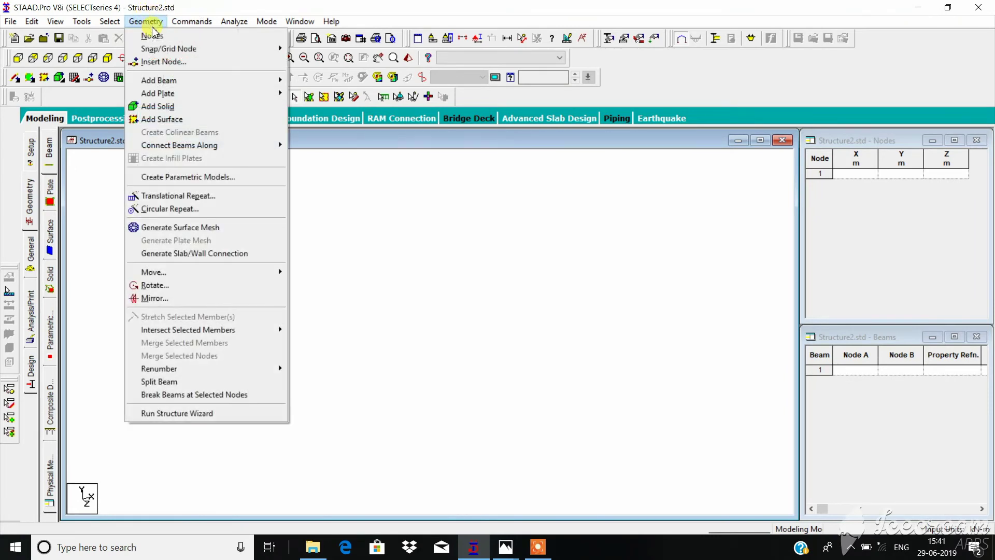
pyautogui.click(147, 37)
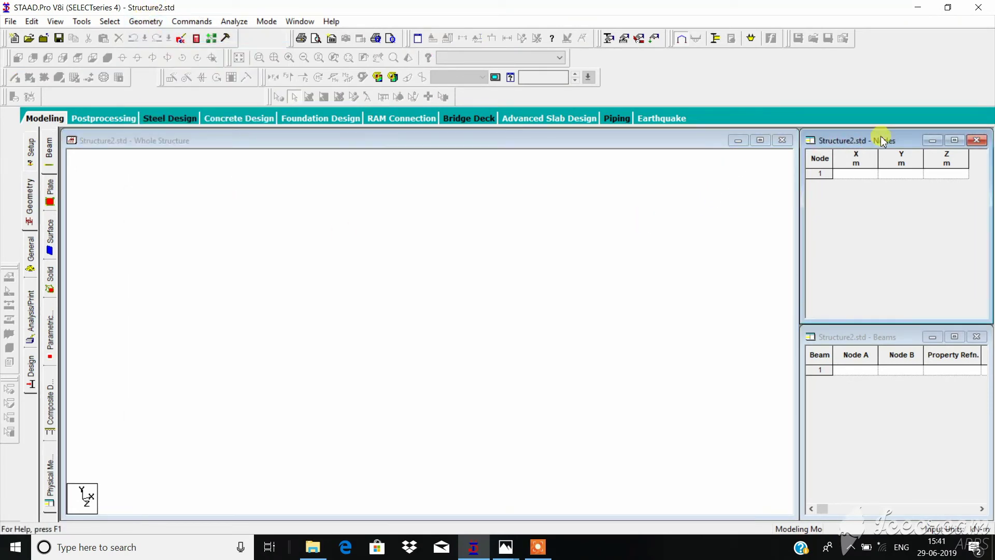
pyautogui.moveTo(884, 139); pyautogui.dragTo(373, 184)
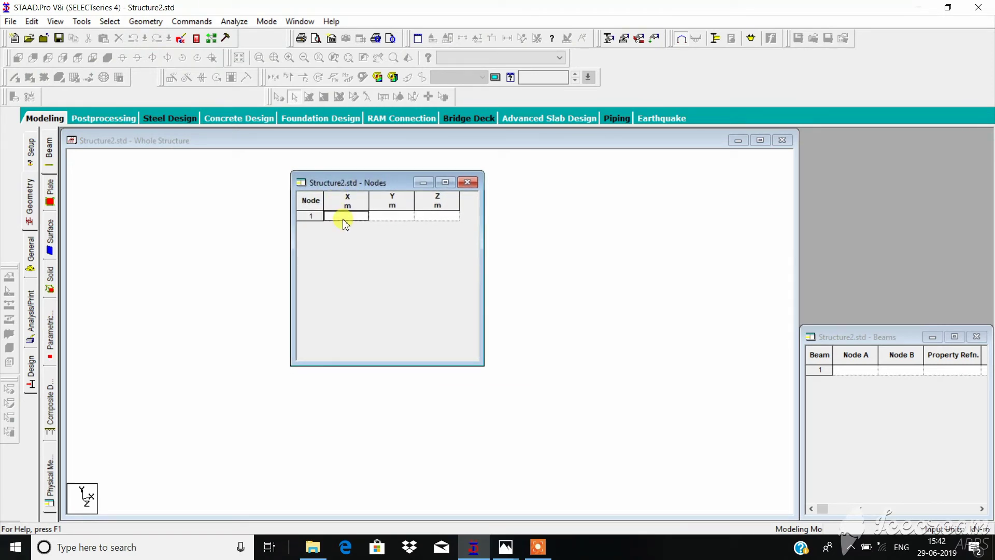
pyautogui.write('0')
pyautogui.press('Return')
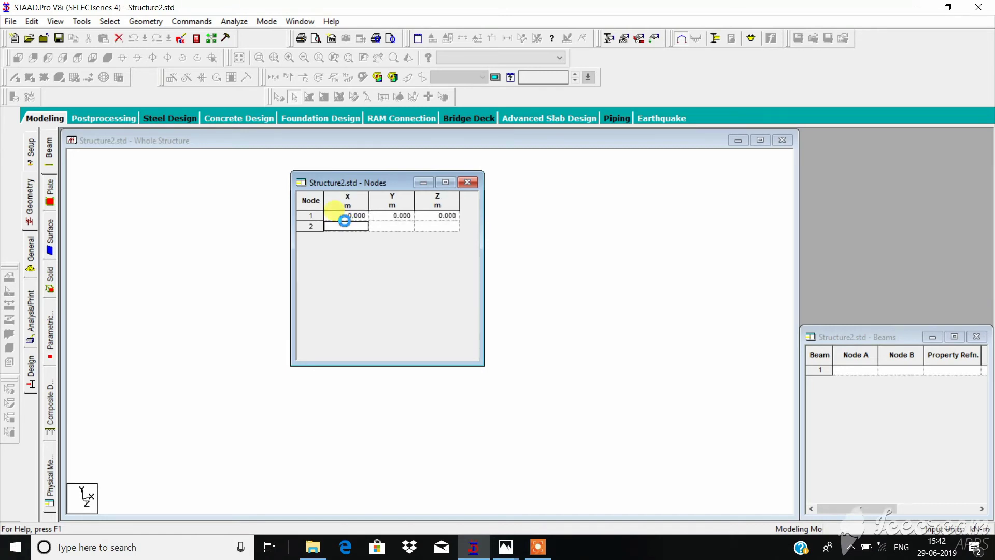
pyautogui.write('9')
pyautogui.press('Return')
pyautogui.press('Return')
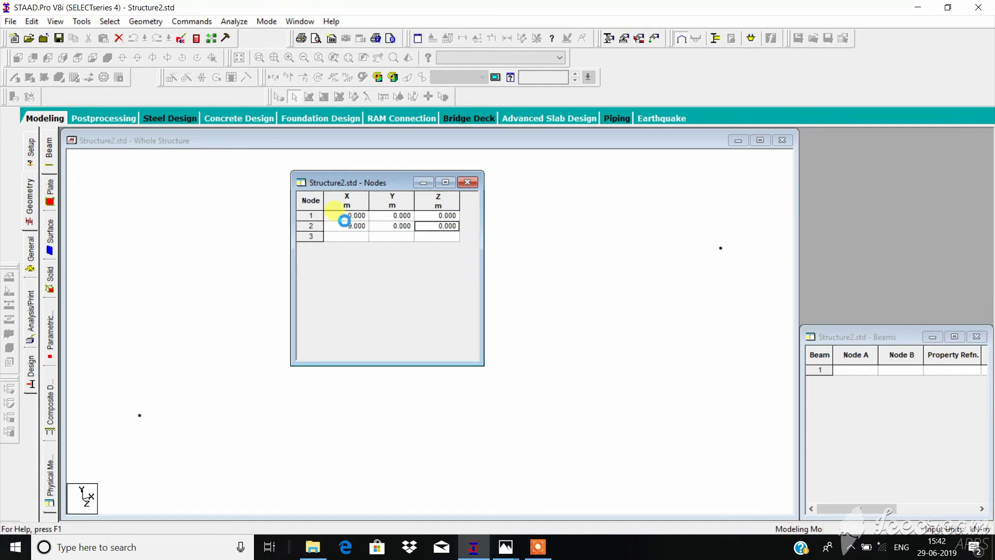
pyautogui.press('Return')
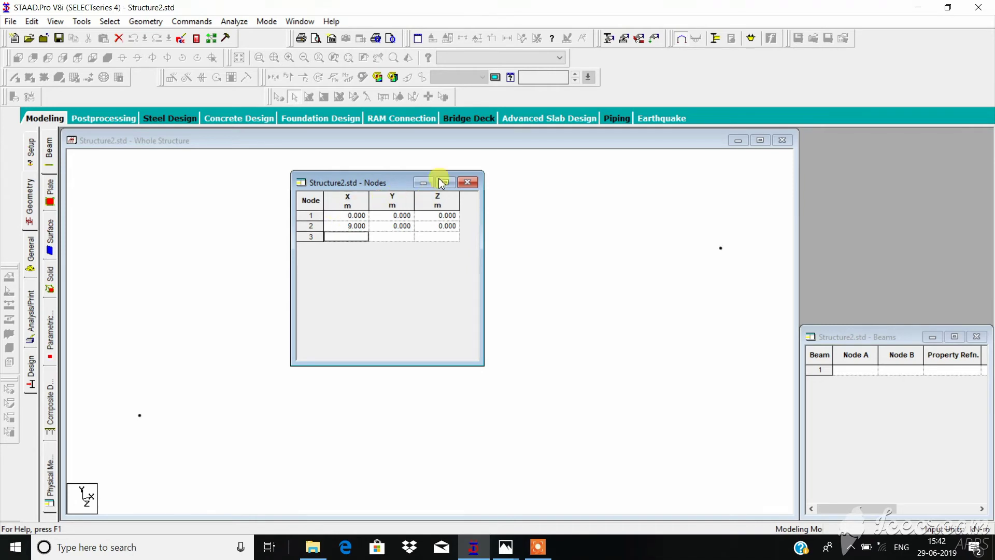
pyautogui.click(466, 182)
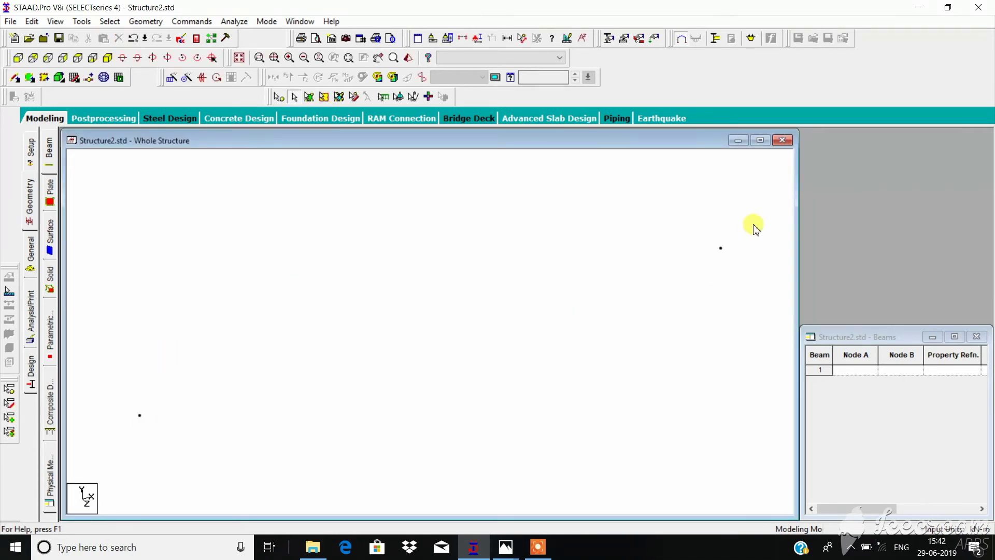
# Step: Add a beam connecting node 1 to node 2
pyautogui.click(154, 22)
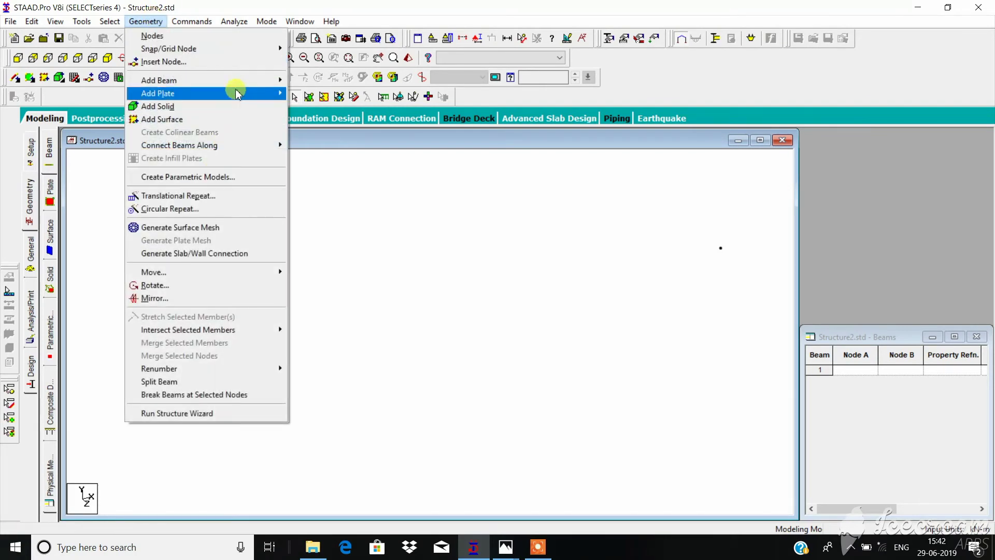
pyautogui.moveTo(237, 77)
pyautogui.click(345, 98)
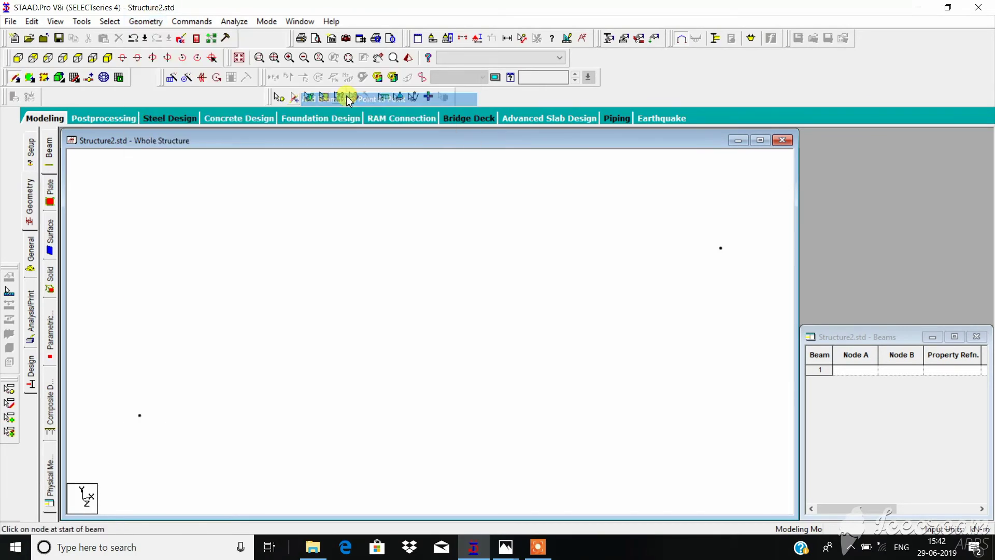
pyautogui.moveTo(140, 415); pyautogui.dragTo(721, 248)
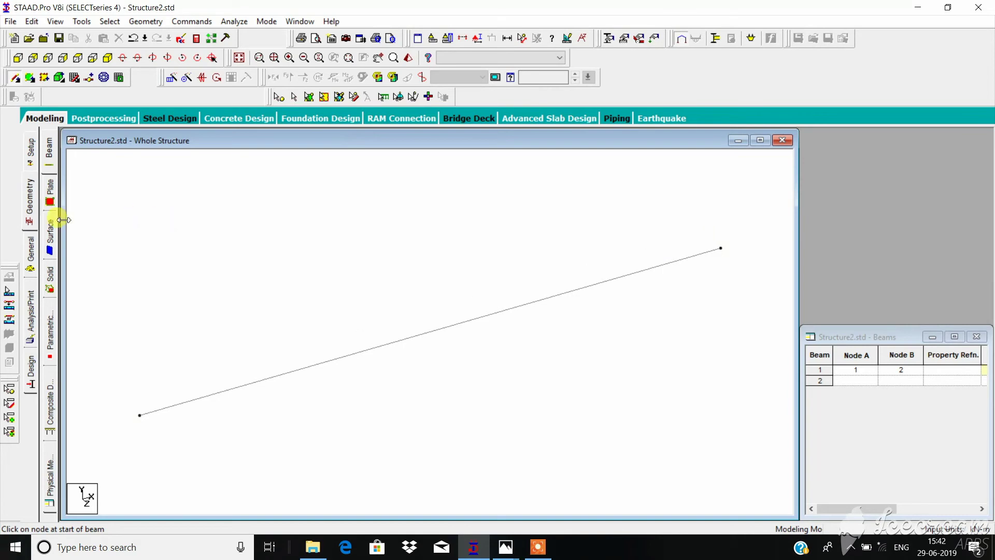
# Step: Assign the CONCRETE material to the beam using the Assign To View method
pyautogui.click(31, 267)
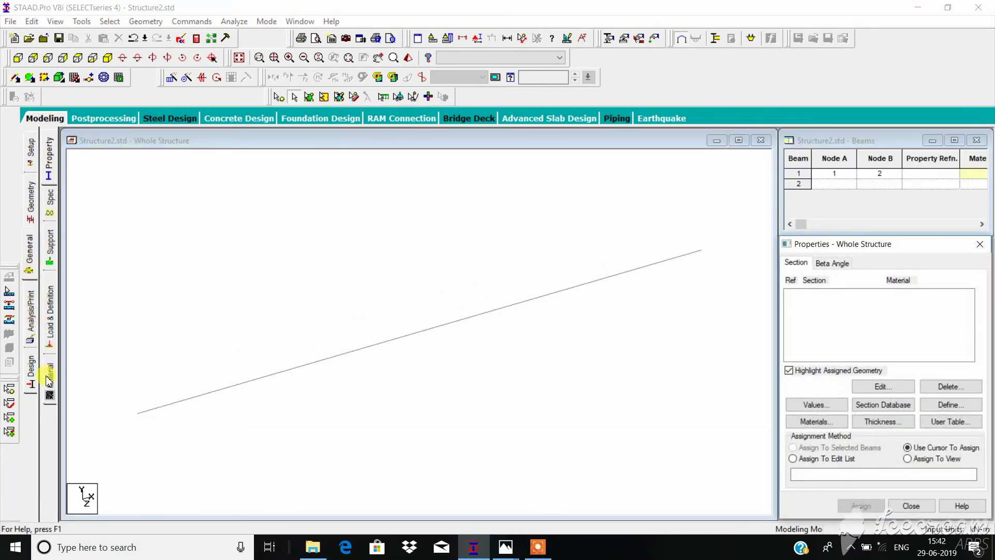
pyautogui.click(50, 380)
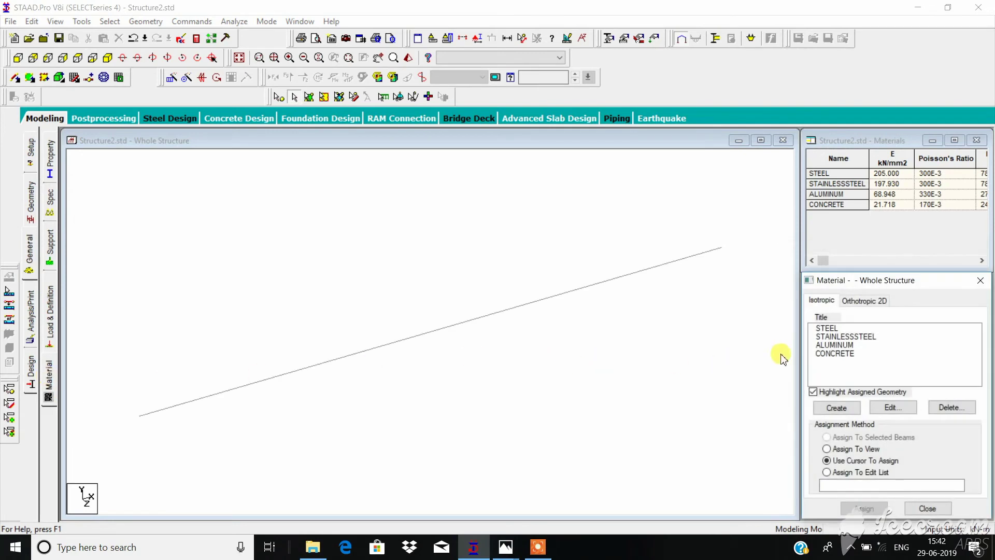
pyautogui.click(826, 355)
pyautogui.click(647, 270)
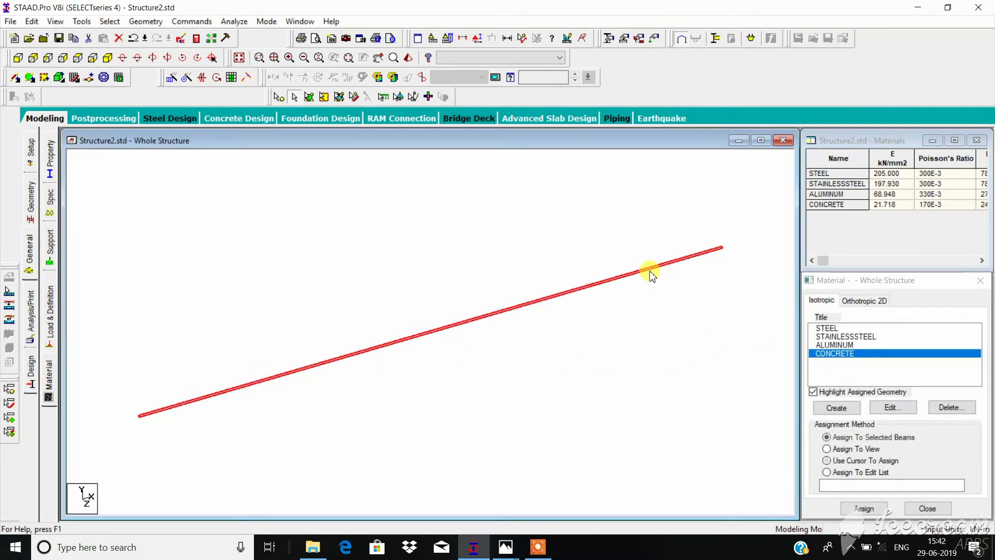
pyautogui.click(839, 449)
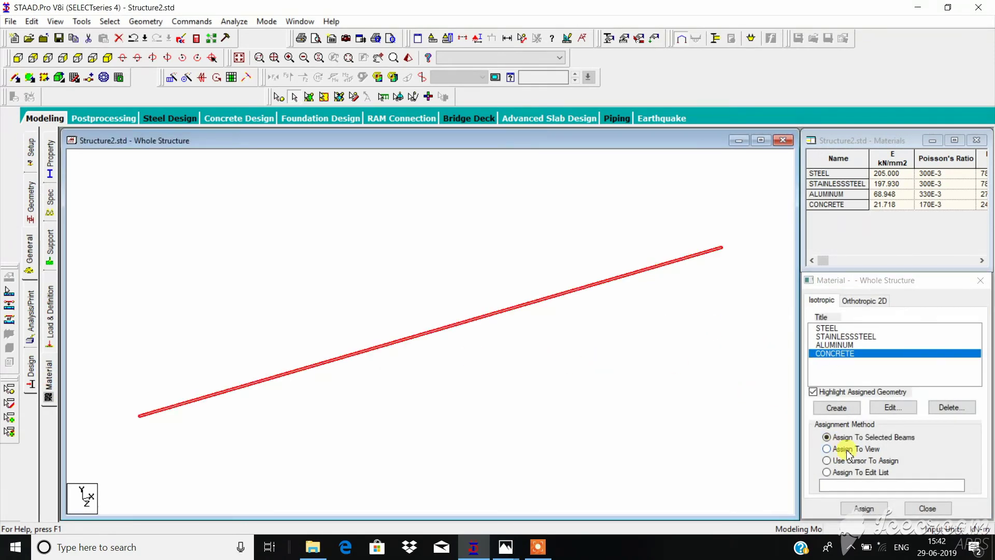
pyautogui.click(864, 508)
pyautogui.click(905, 428)
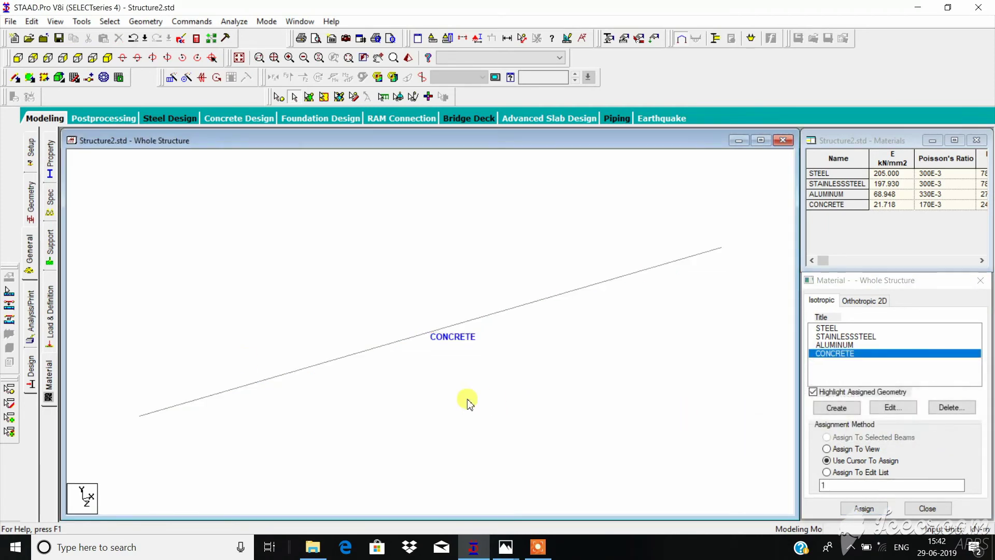
# Step: Define a rectangular concrete section with YD 0.3 m and ZD 0.23 m and add it to the section list
pyautogui.click(52, 147)
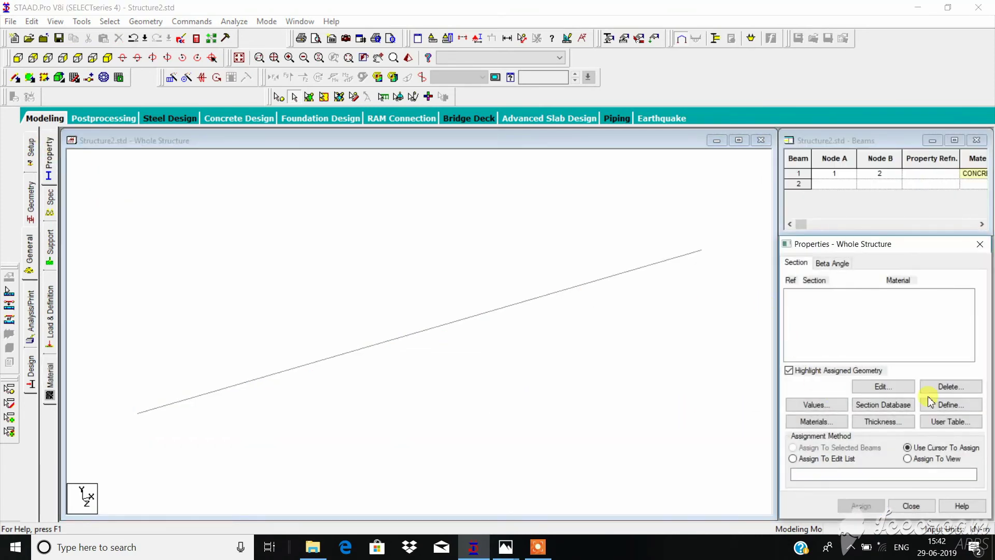
pyautogui.click(952, 405)
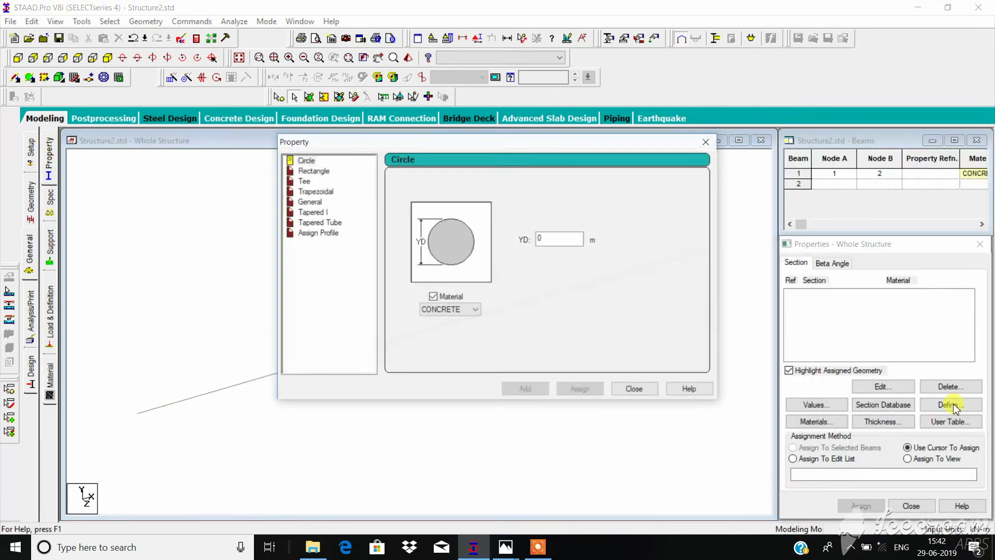
pyautogui.click(313, 171)
pyautogui.click(565, 249)
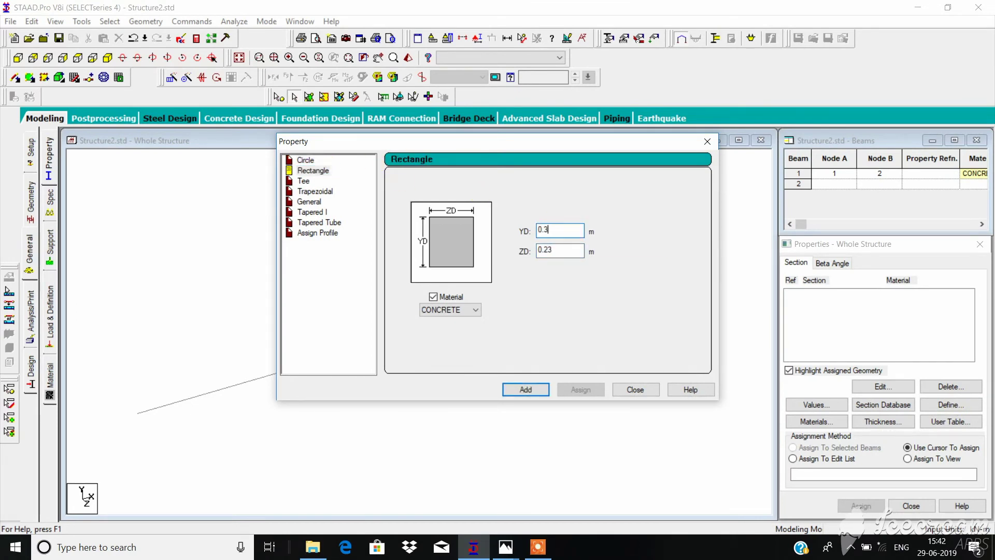
pyautogui.click(533, 390)
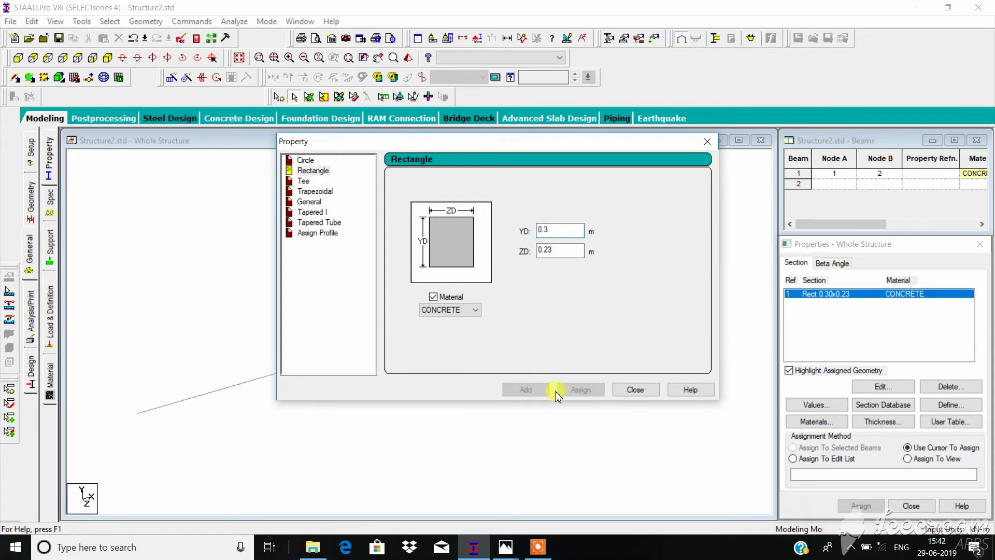
pyautogui.click(635, 390)
# Step: Assign the rectangular 0.30x0.23 section to the beam using the Assign To View method
pyautogui.click(673, 259)
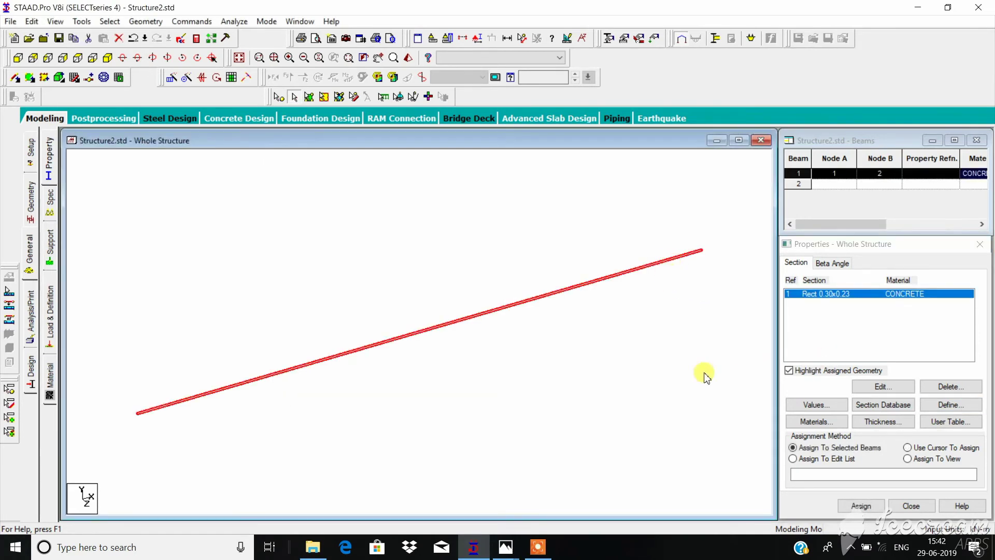
pyautogui.click(907, 458)
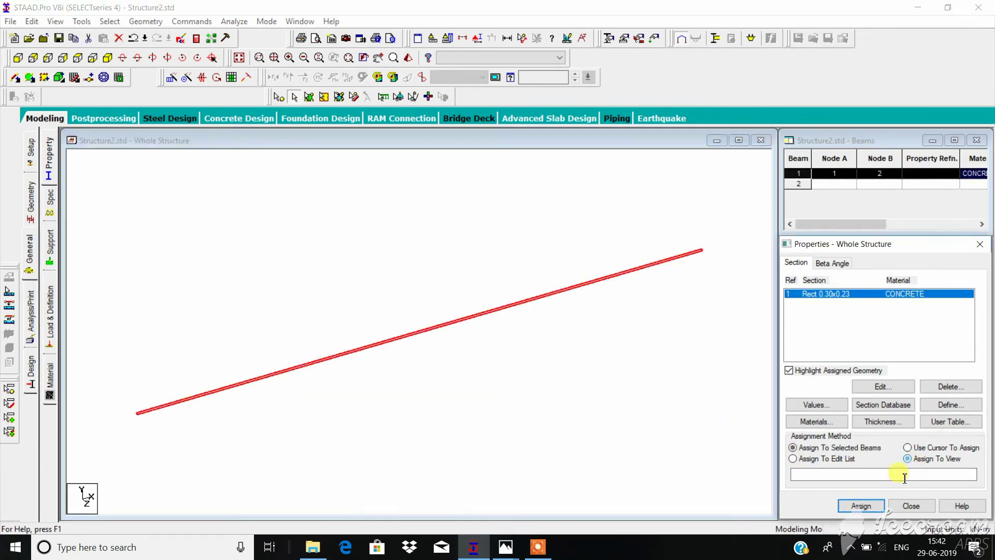
pyautogui.click(871, 505)
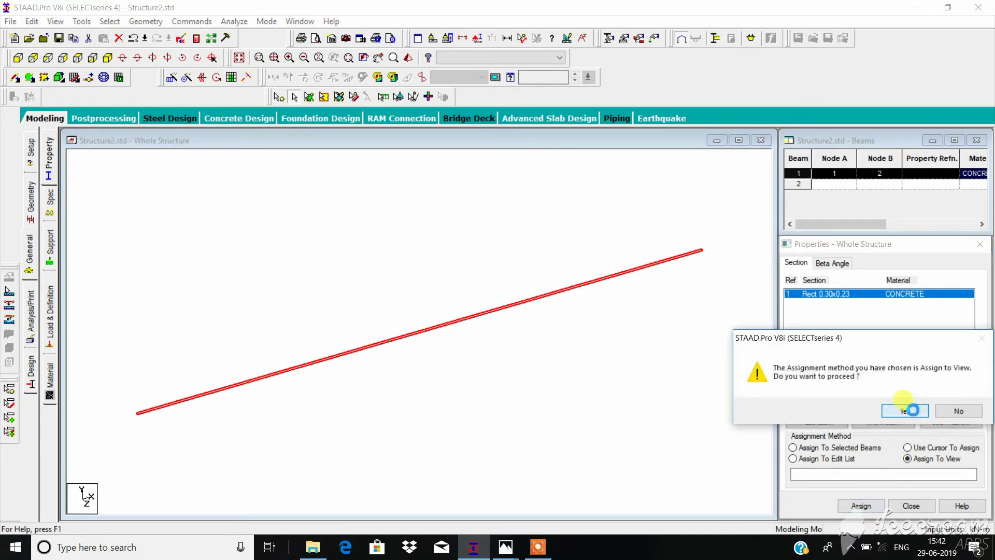
pyautogui.click(911, 410)
pyautogui.click(314, 264)
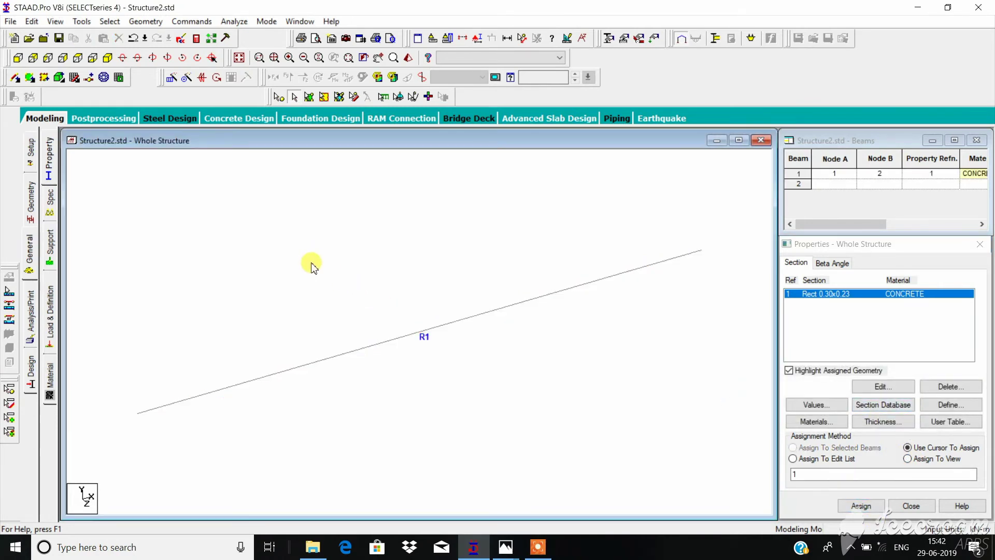
# Step: Create a pinned support definition for the structure
pyautogui.click(50, 241)
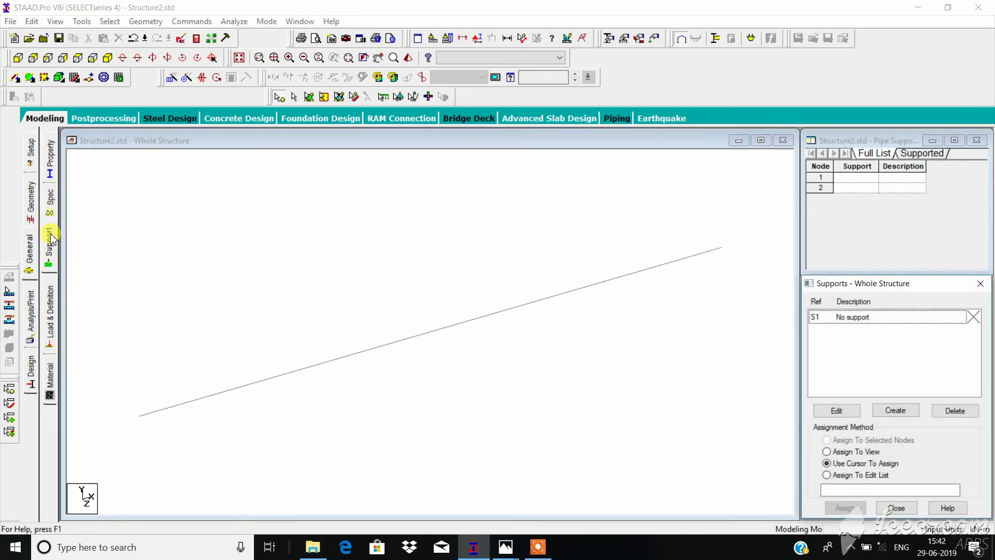
pyautogui.click(885, 407)
pyautogui.click(781, 256)
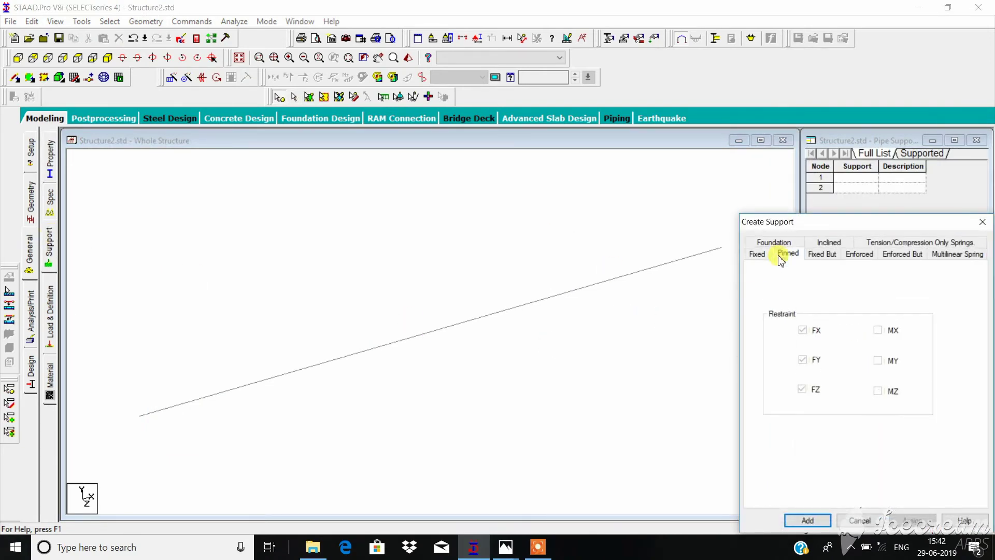
pyautogui.click(808, 520)
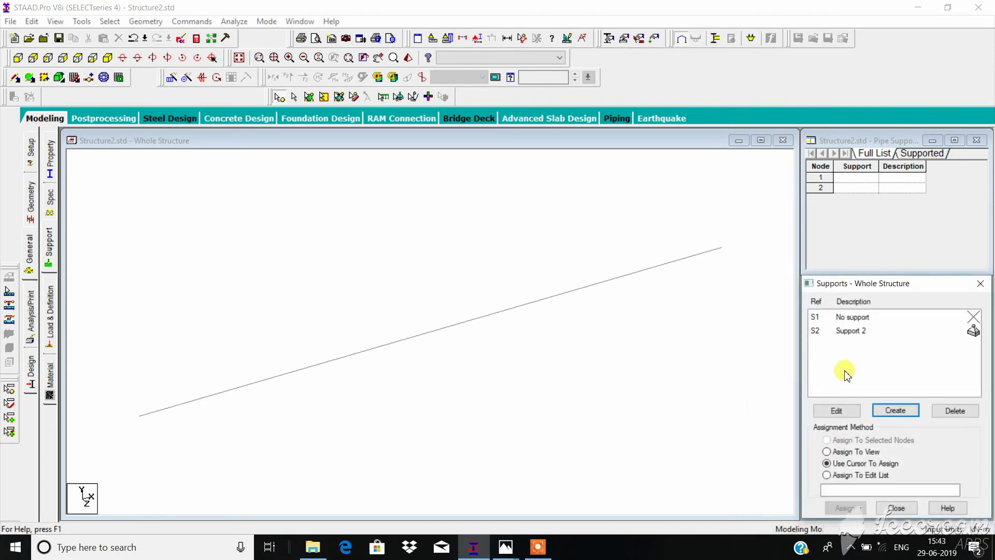
# Step: Assign the pinned support to both beam end nodes using Assign To View, and clear the node selection
pyautogui.click(861, 332)
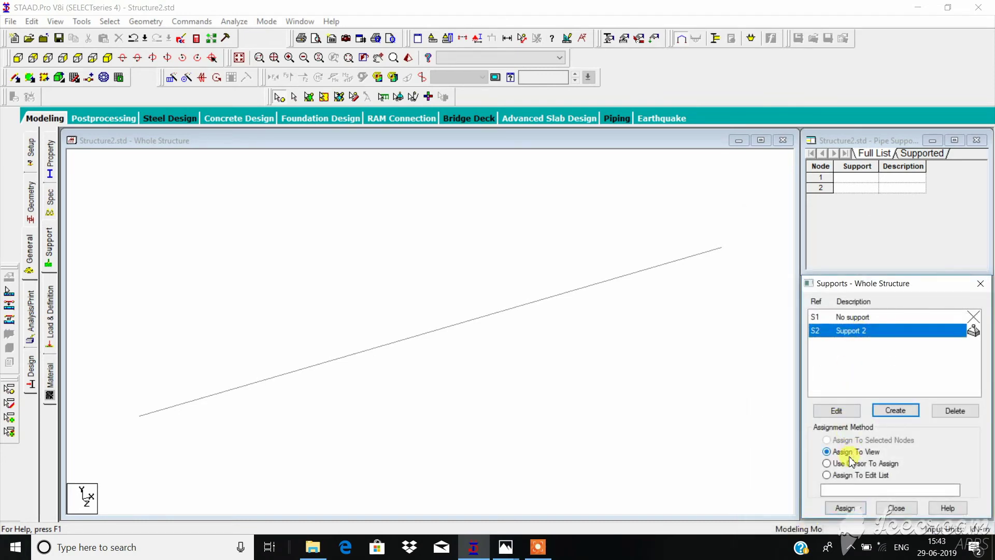
pyautogui.click(845, 507)
pyautogui.click(905, 431)
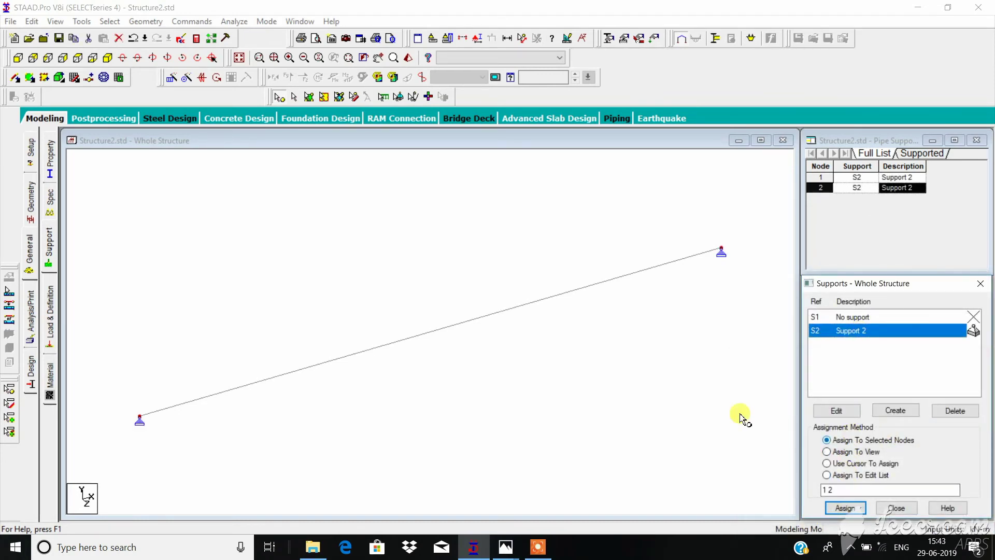
pyautogui.click(643, 375)
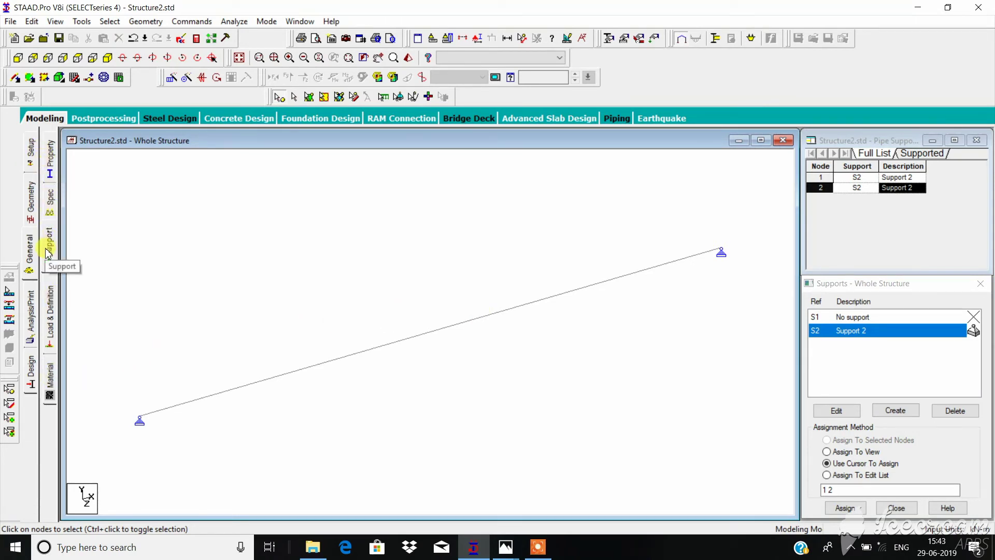
# Step: Add primary load case 1 with the Dead loading type to the load cases details
pyautogui.click(52, 309)
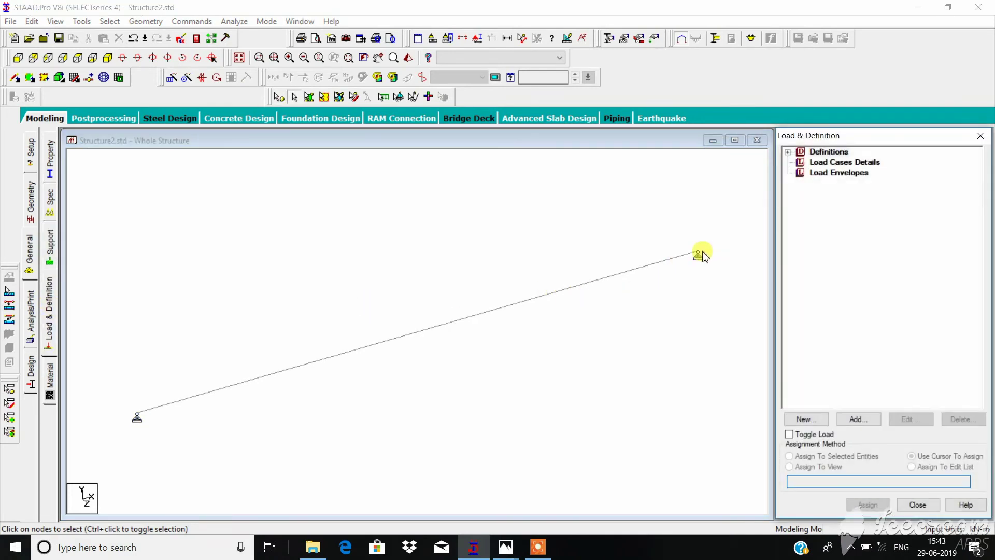
pyautogui.click(832, 164)
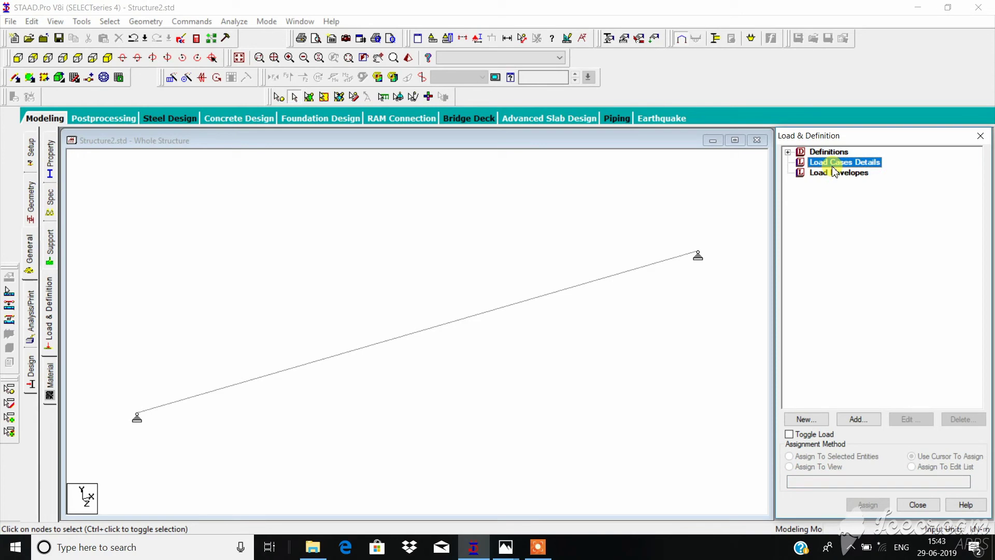
pyautogui.click(857, 418)
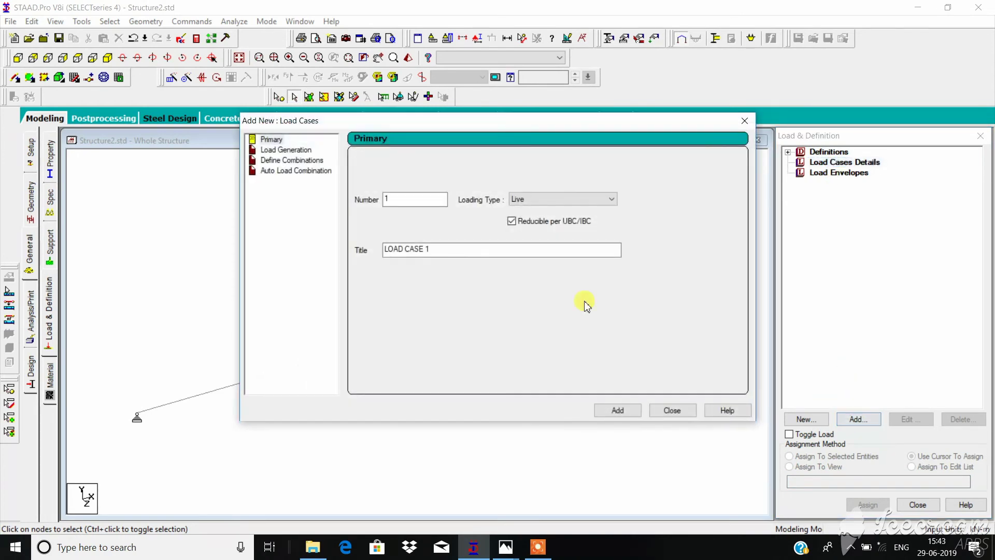
pyautogui.click(536, 199)
pyautogui.click(538, 211)
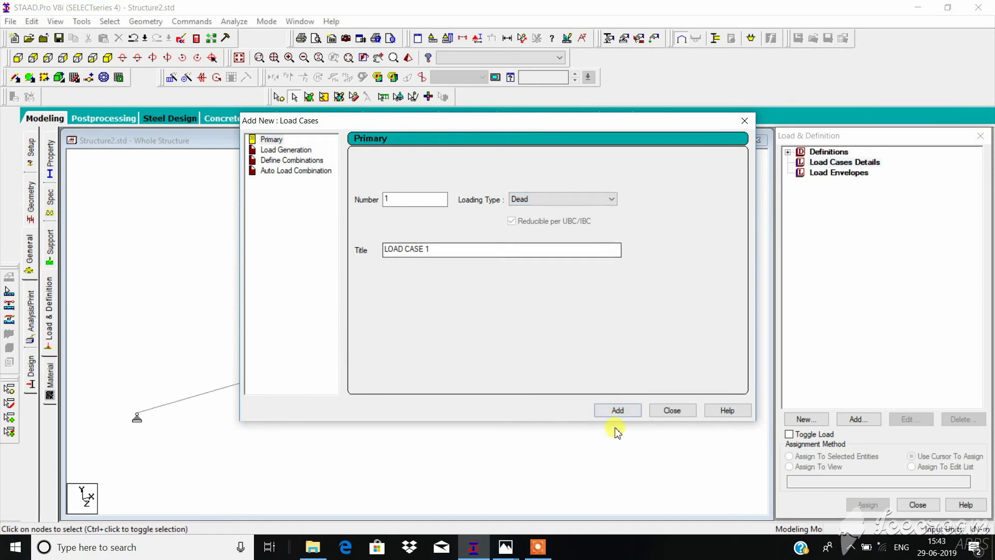
pyautogui.click(619, 410)
# Step: Add primary load case 2 with the Live loading type and finish creating load cases
pyautogui.click(566, 200)
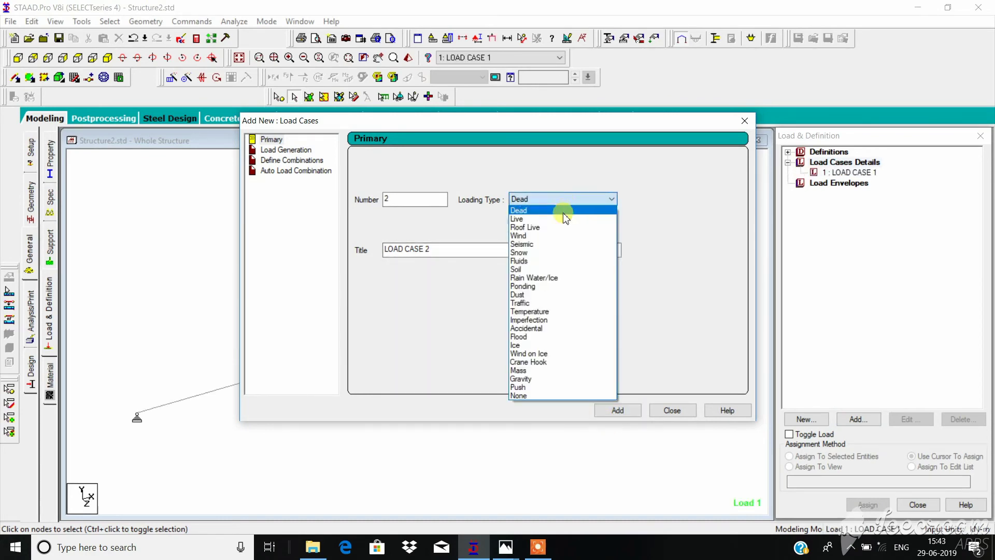
pyautogui.click(566, 218)
pyautogui.click(611, 408)
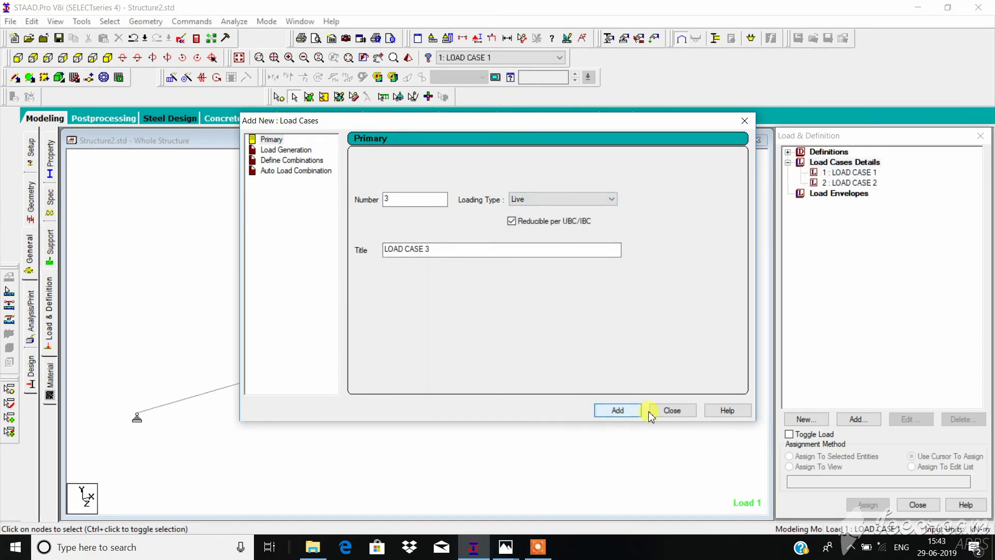
pyautogui.click(670, 411)
# Step: Add a selfweight load in the Y direction with factor -1 to load case 1
pyautogui.click(846, 174)
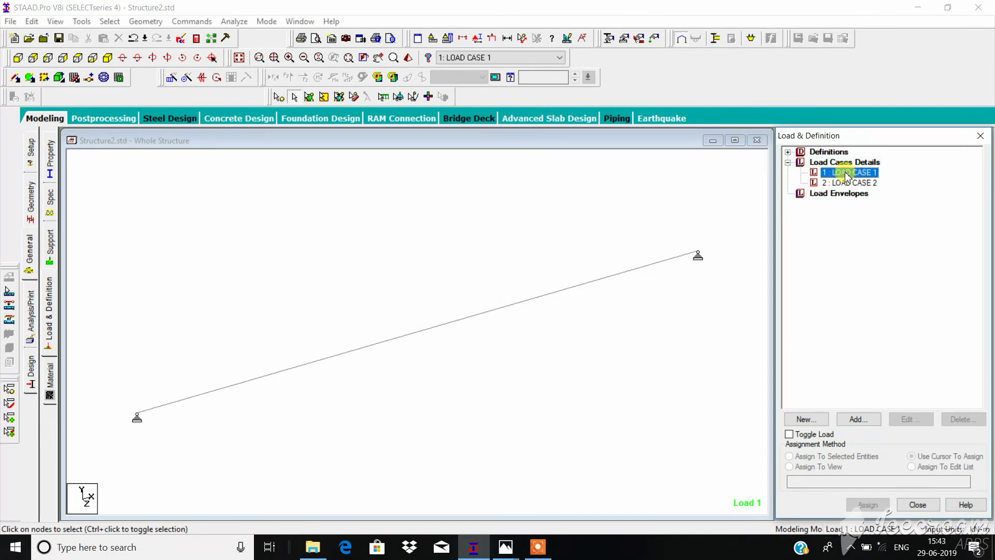
pyautogui.click(857, 419)
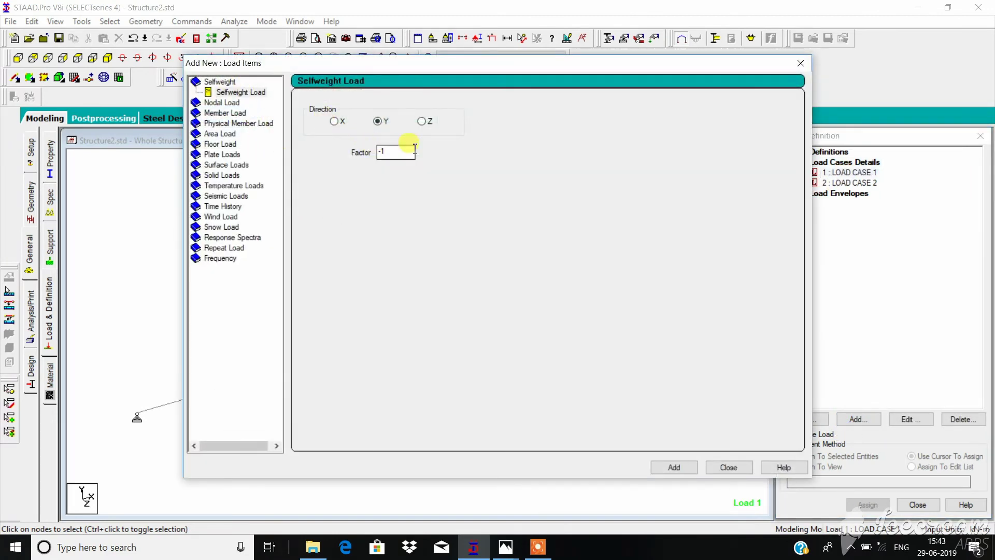
pyautogui.click(687, 468)
pyautogui.click(722, 468)
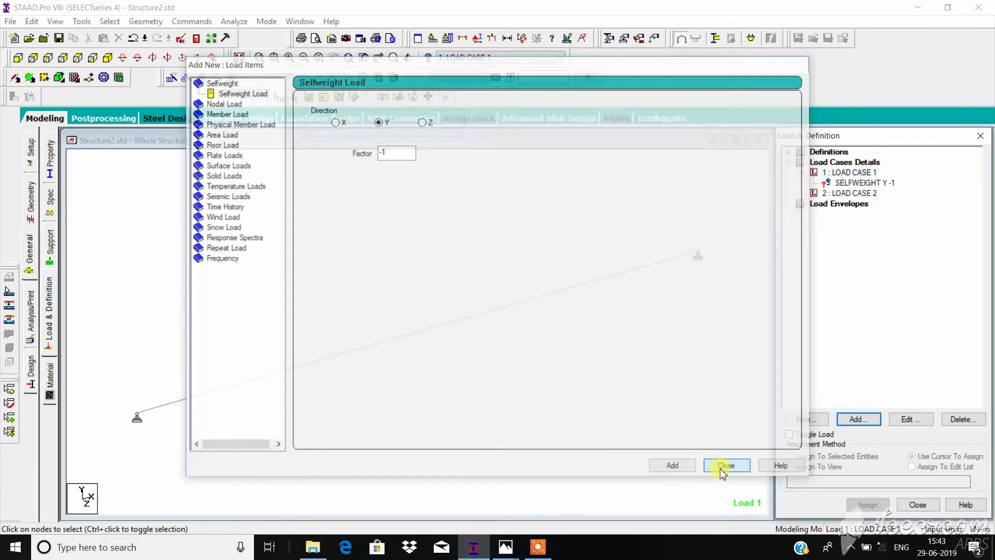
# Step: Assign the selfweight load to the beam using the Assign To View method
pyautogui.click(861, 184)
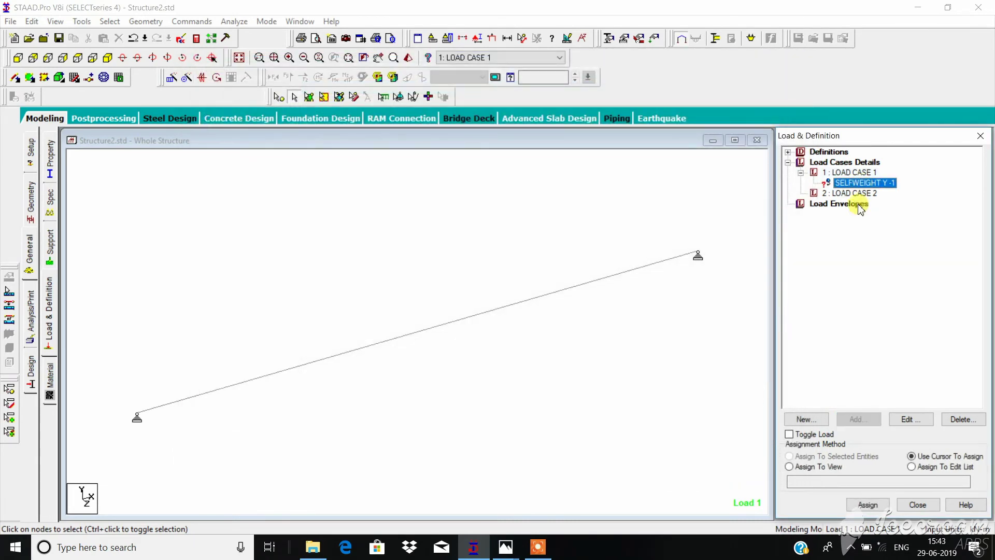
pyautogui.click(825, 468)
pyautogui.click(875, 505)
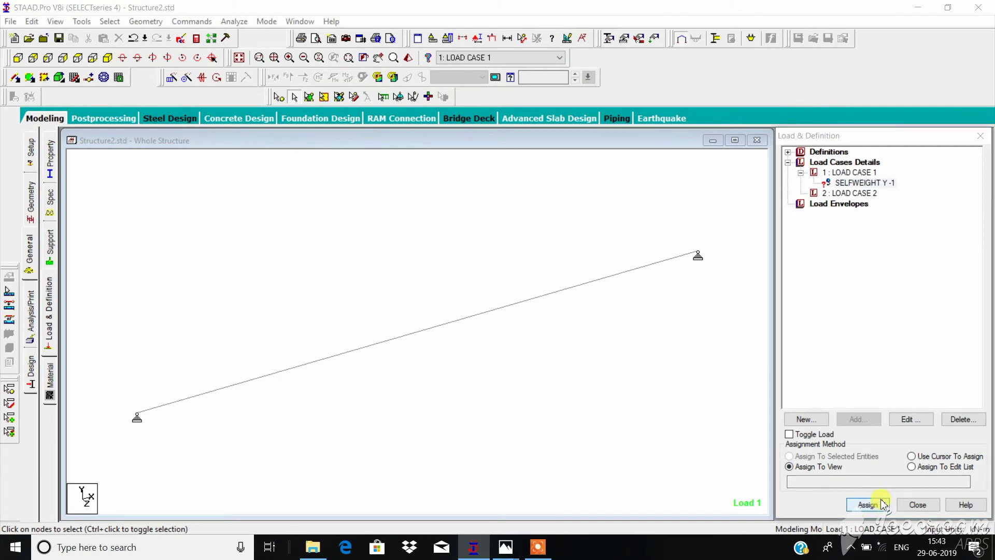
pyautogui.click(906, 356)
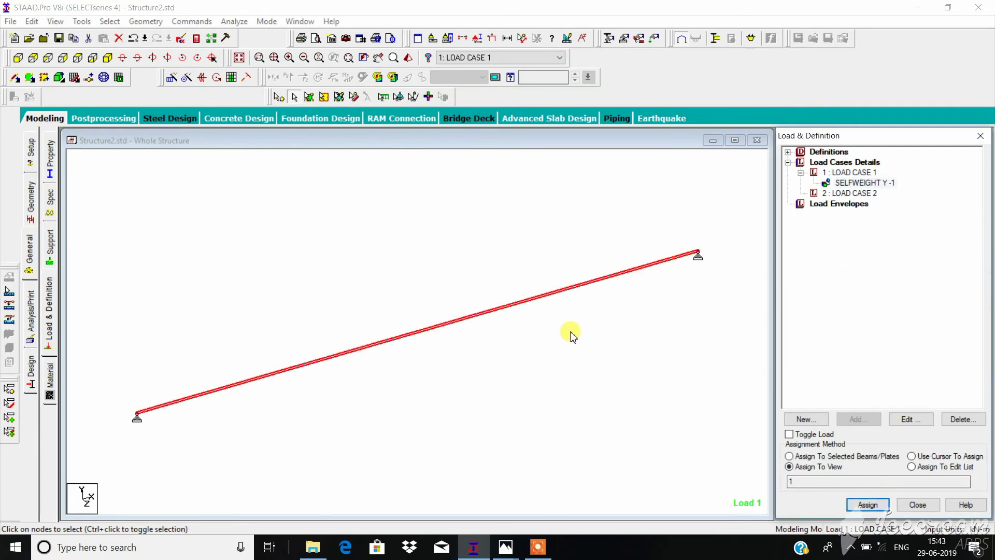
# Step: Add a uniform member force of -10 kN/m in GY to load case 2, with d1 0 m and d2 6 m
pyautogui.click(850, 193)
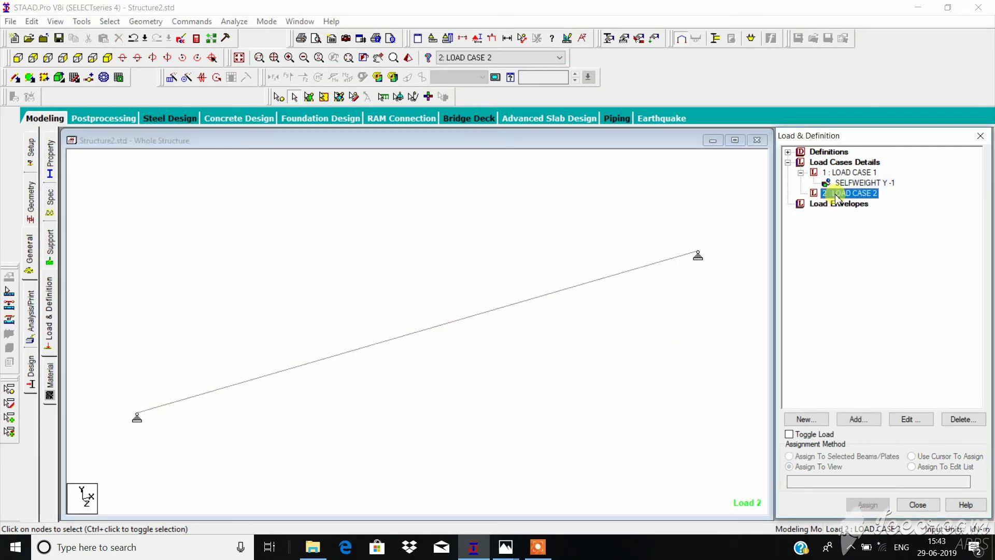
pyautogui.click(857, 419)
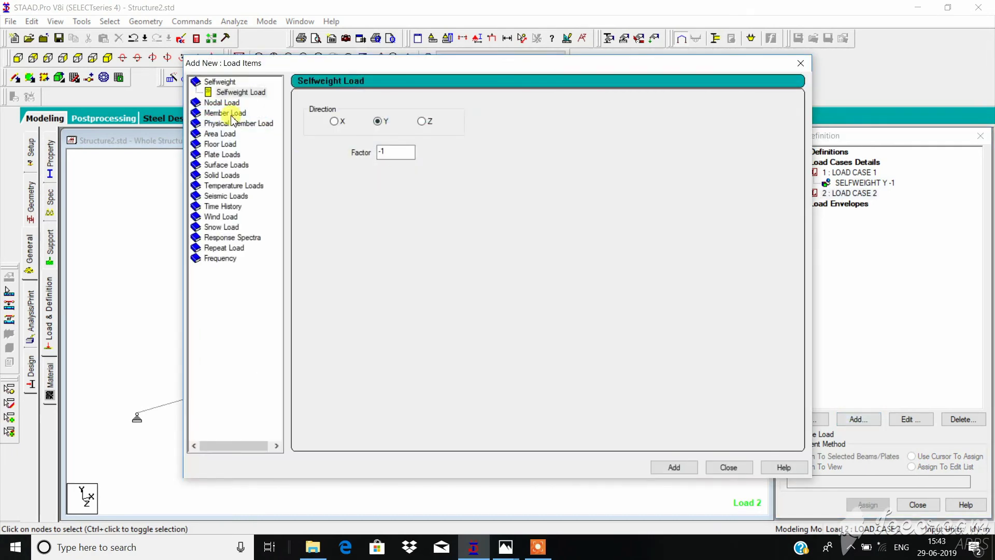
pyautogui.click(232, 115)
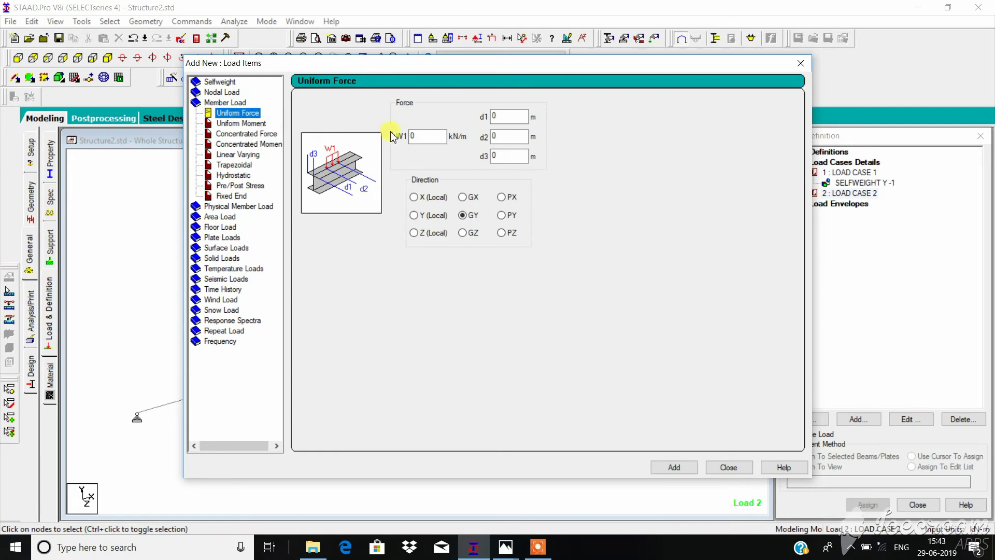
pyautogui.click(425, 133)
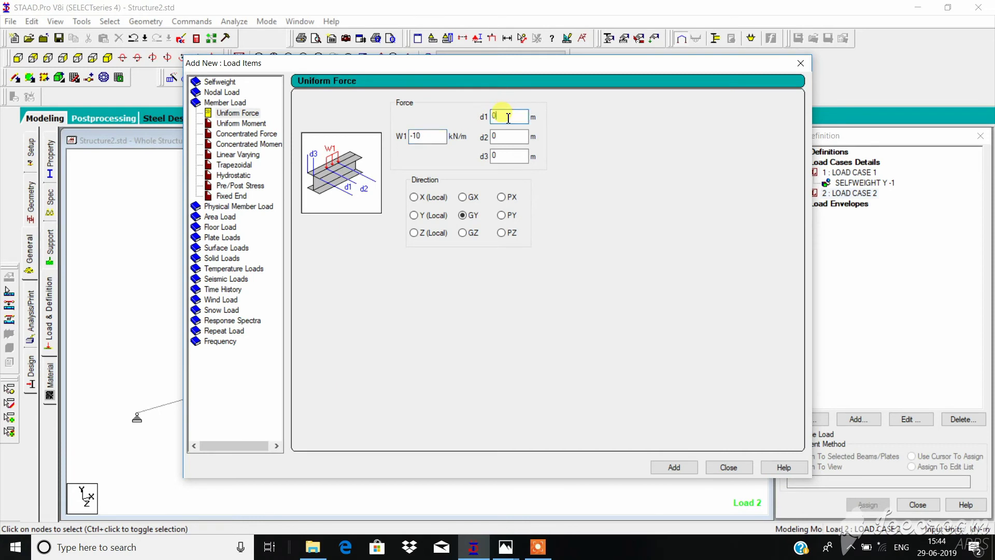
pyautogui.click(508, 137)
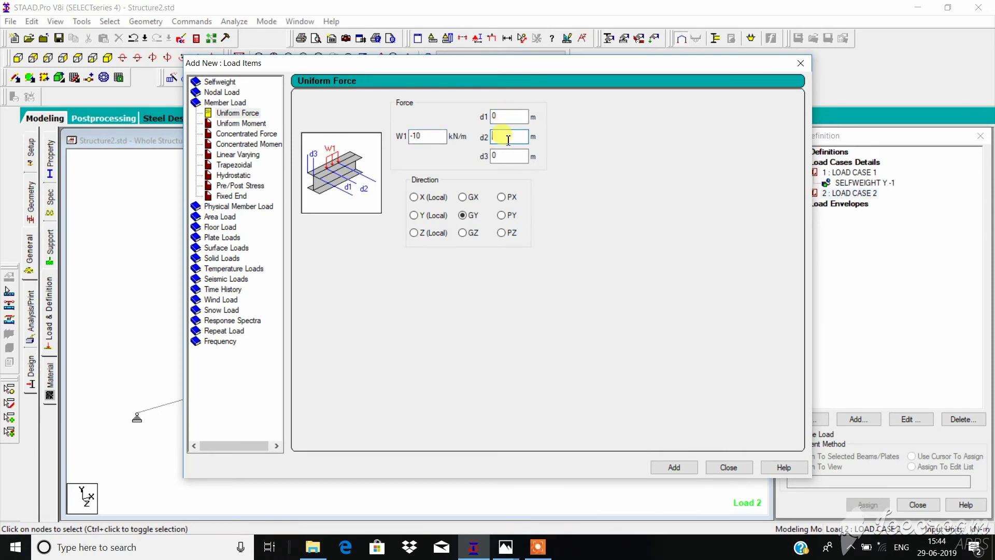
pyautogui.write('6')
pyautogui.click(668, 468)
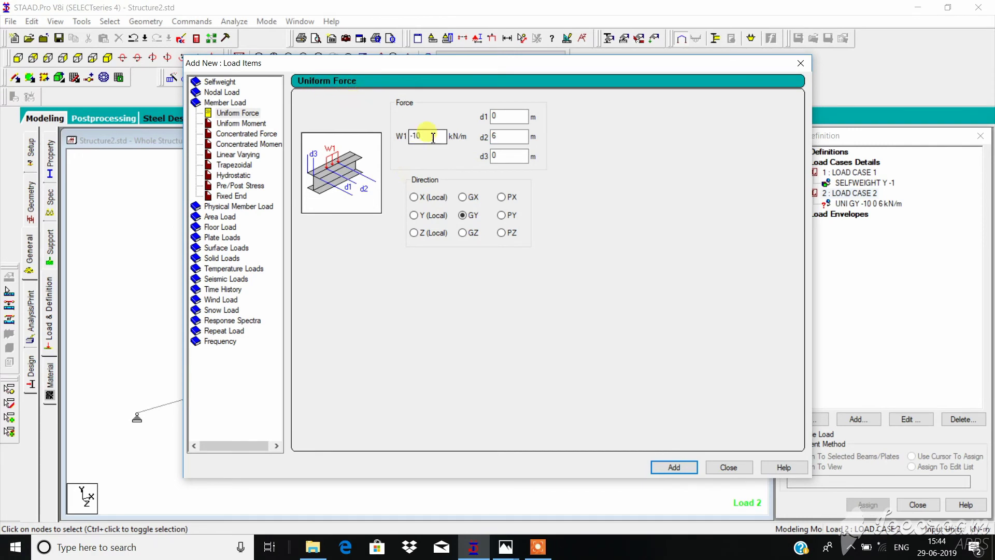
pyautogui.click(515, 123)
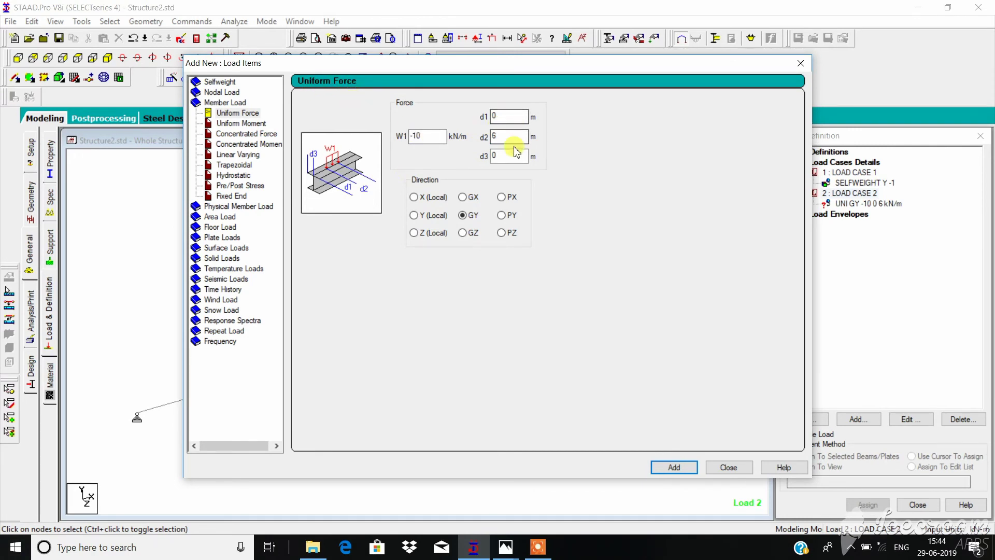
pyautogui.click(516, 139)
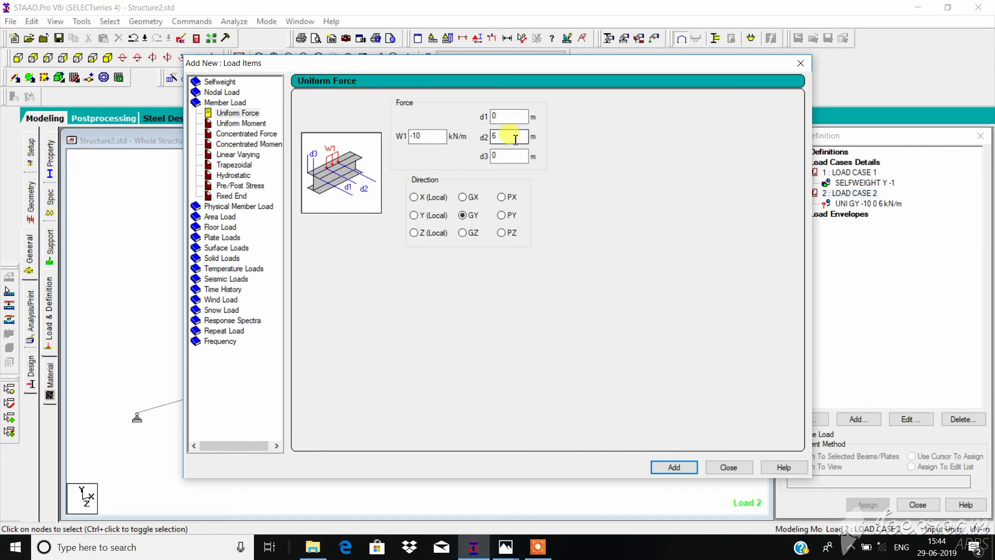
pyautogui.click(727, 467)
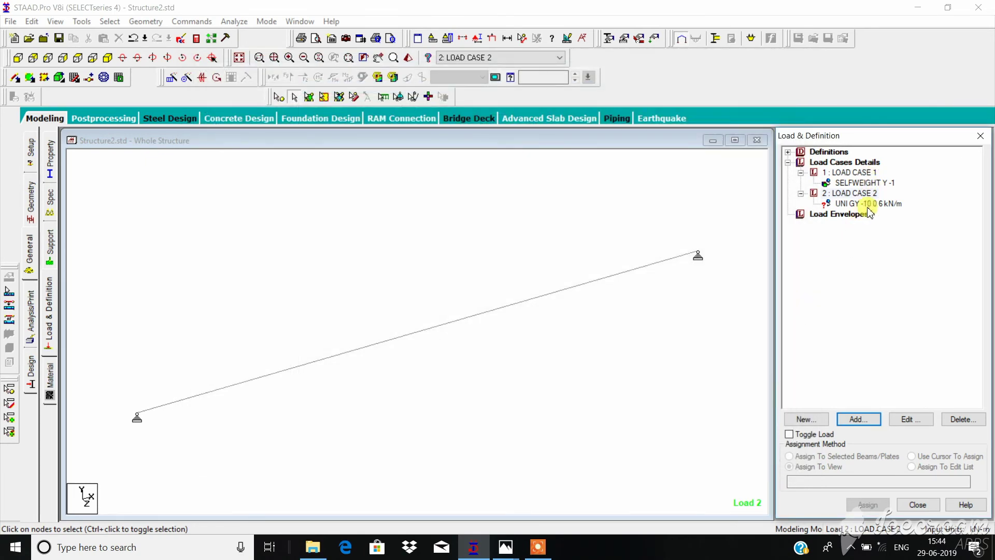
# Step: Assign the uniform force of load case 2 to the beam using the Assign To View method
pyautogui.click(868, 203)
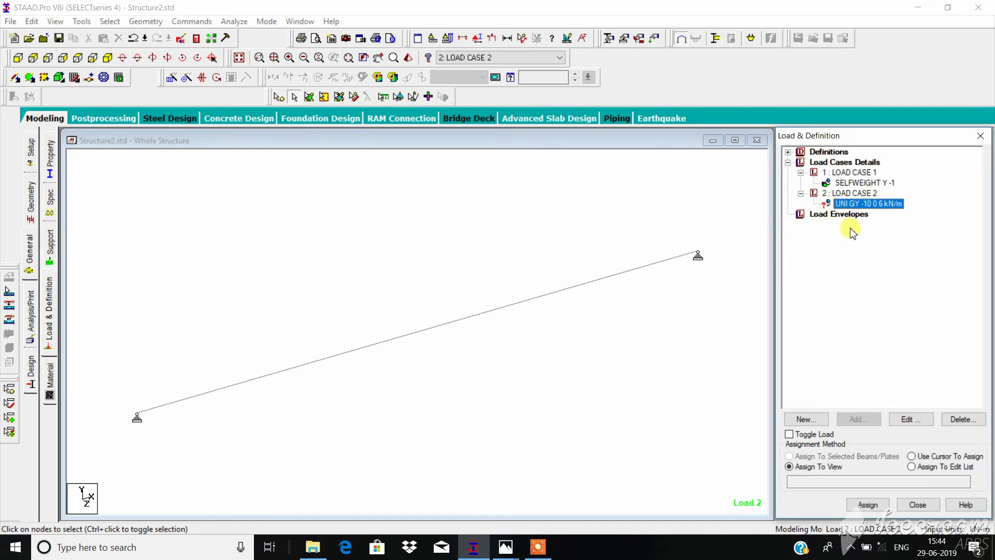
pyautogui.click(824, 469)
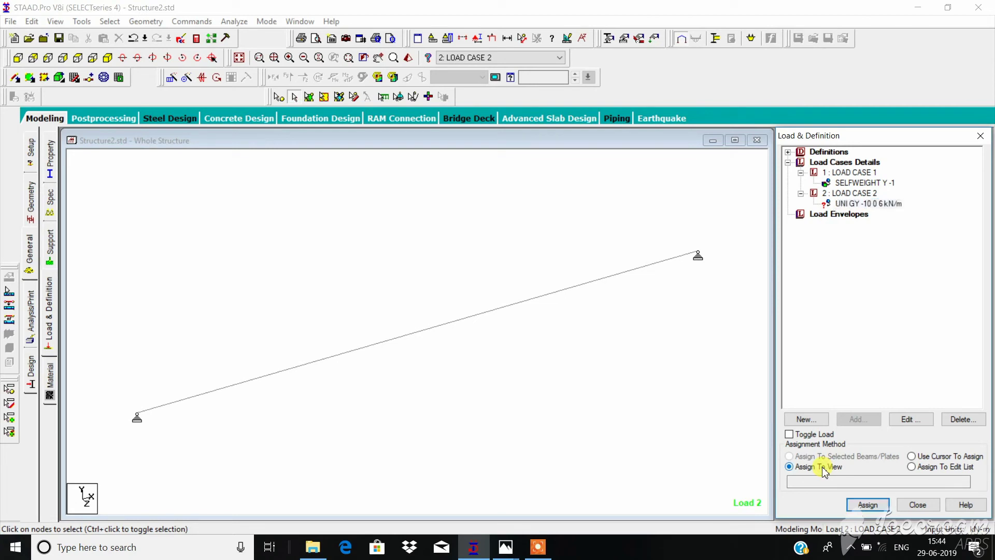
pyautogui.click(867, 505)
pyautogui.click(905, 358)
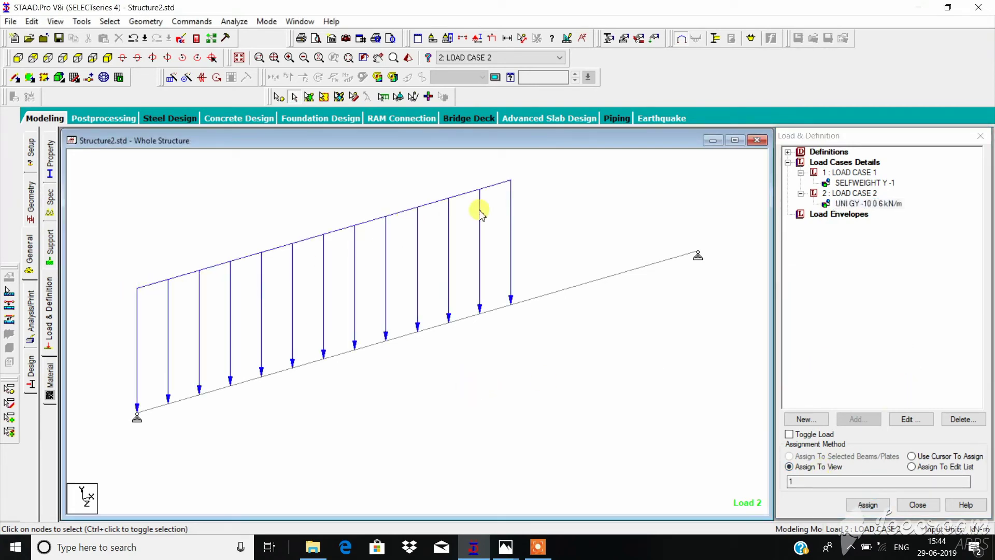
# Step: Turn on the Load Values label so the load magnitude displays on the beam
pyautogui.rightClick(550, 202)
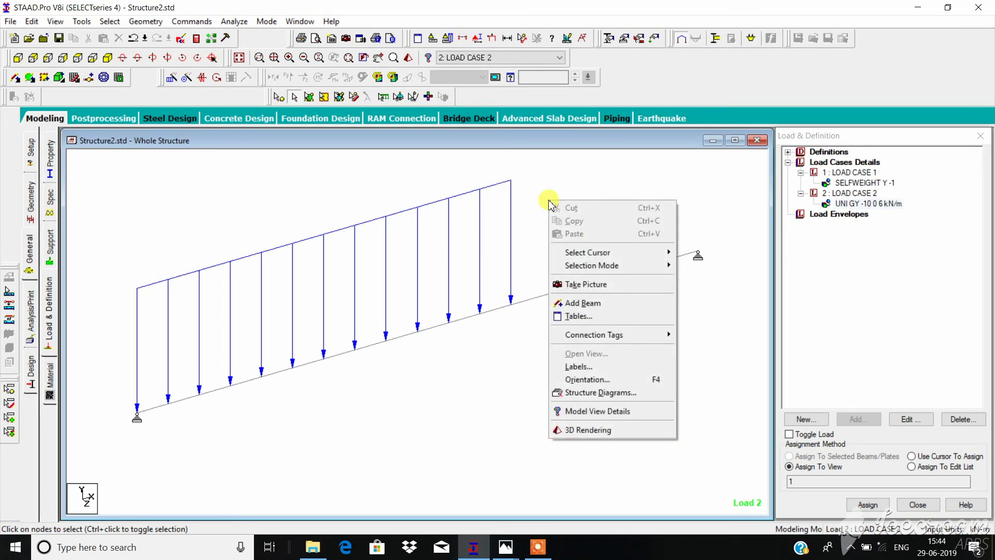
pyautogui.click(605, 372)
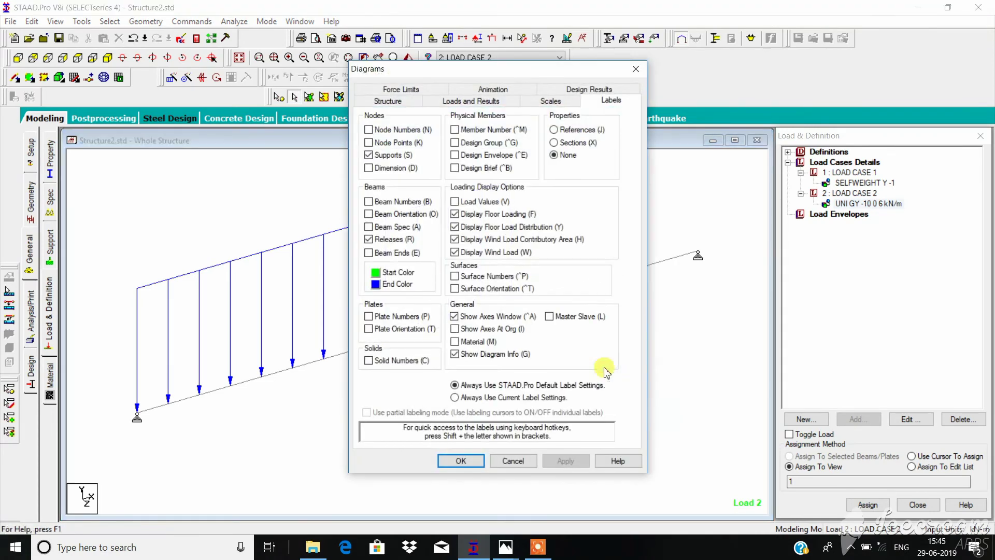
pyautogui.click(476, 202)
pyautogui.click(565, 460)
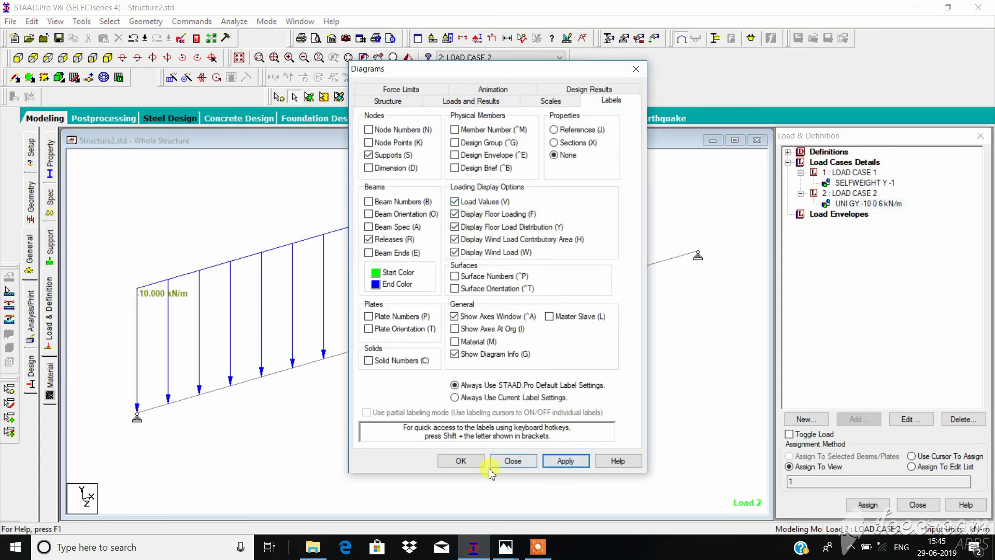
pyautogui.click(461, 460)
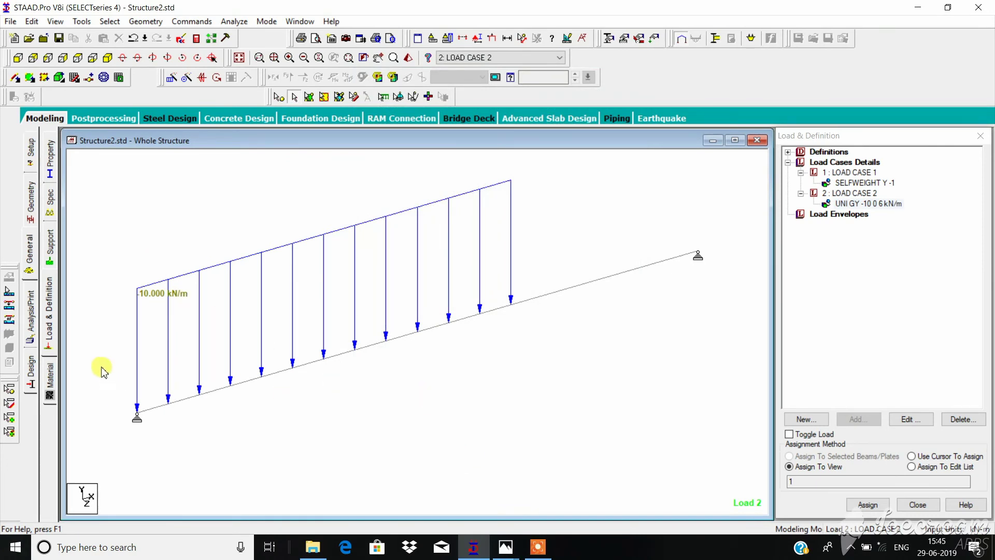
# Step: Add a Perform Analysis command with the print option All
pyautogui.click(31, 313)
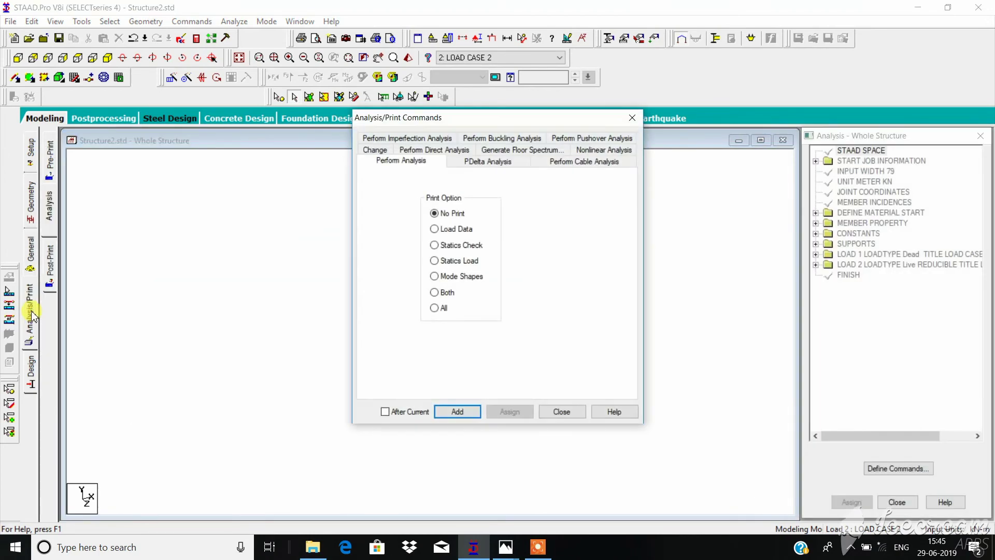
pyautogui.click(437, 310)
pyautogui.click(459, 412)
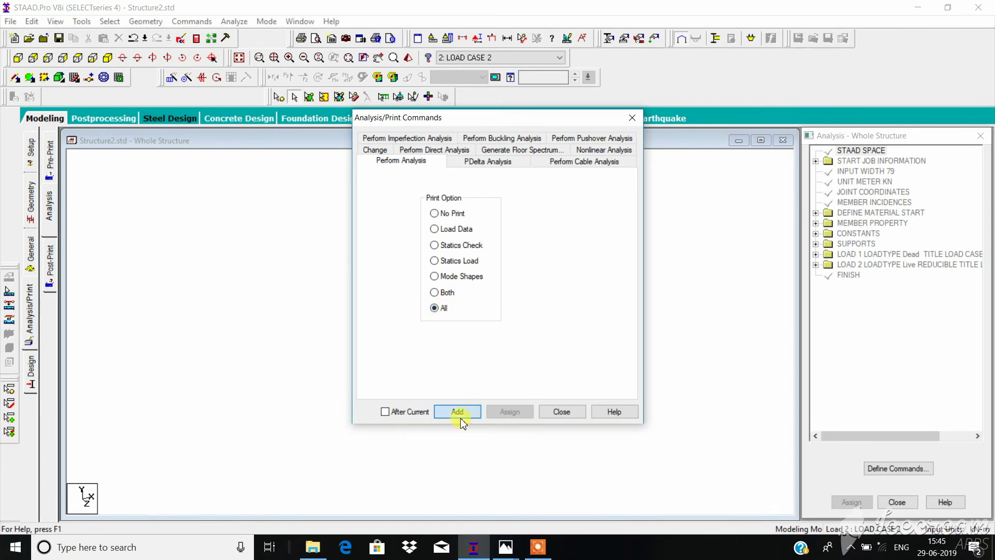
pyautogui.click(566, 412)
# Step: Run the analysis, saving the modified structure, and stay in modeling mode when it finishes
pyautogui.click(233, 21)
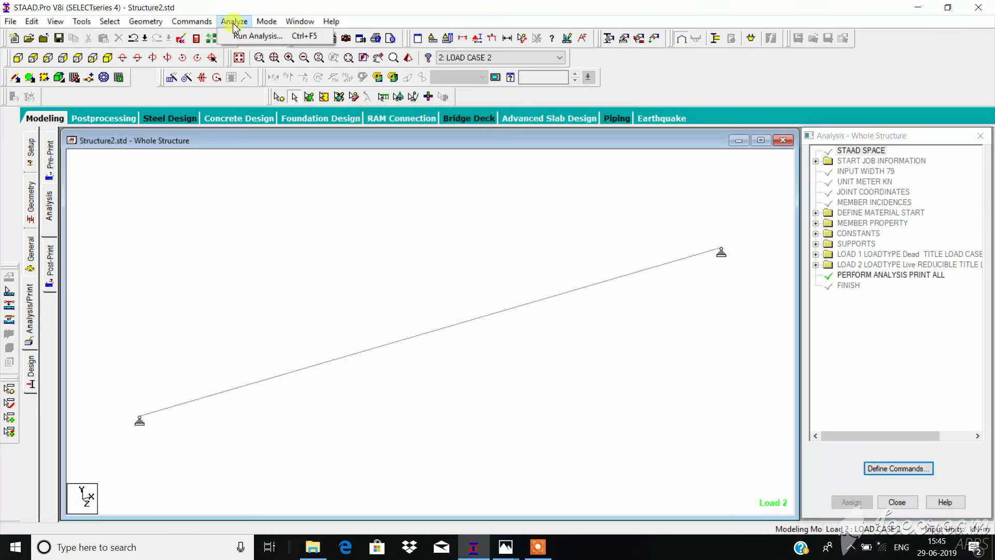
pyautogui.click(240, 36)
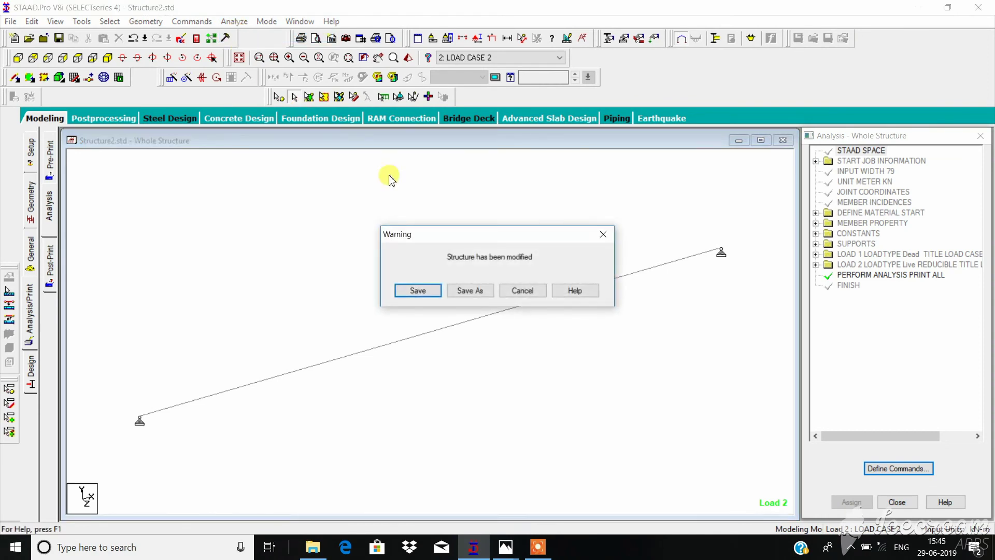
pyautogui.click(418, 289)
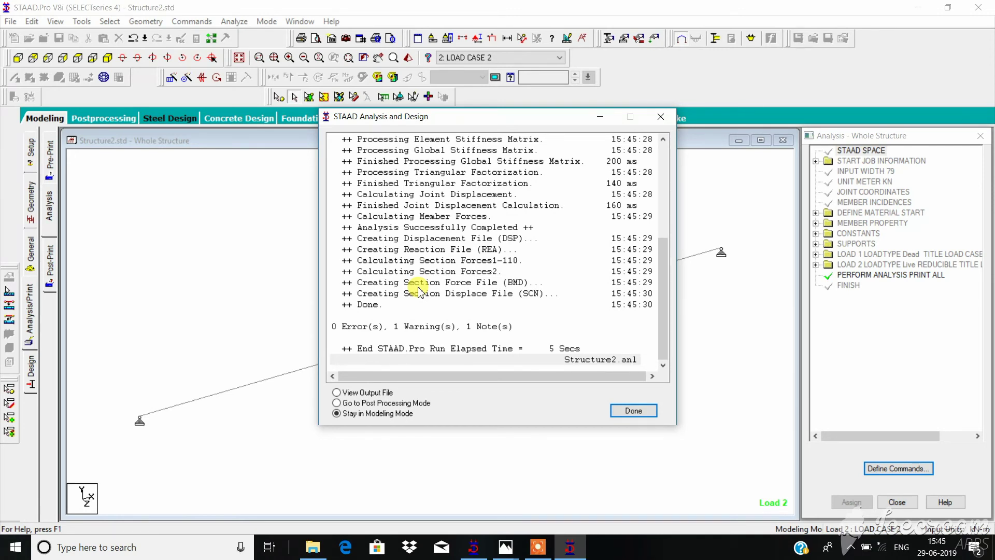
pyautogui.click(622, 411)
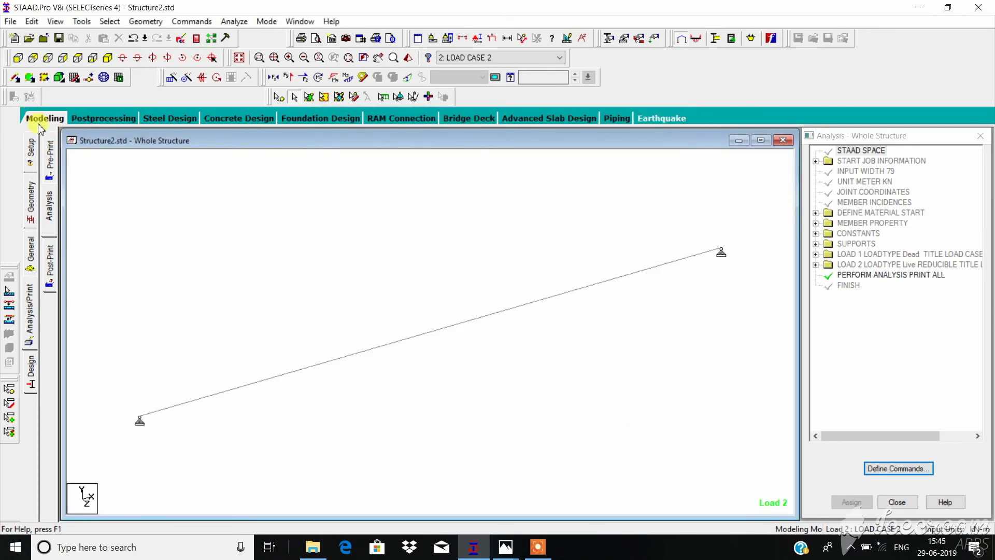
# Step: Enter postprocessing mode with load cases 1 and 2 included in the results, and maximize the whole structure displacement view
pyautogui.click(82, 119)
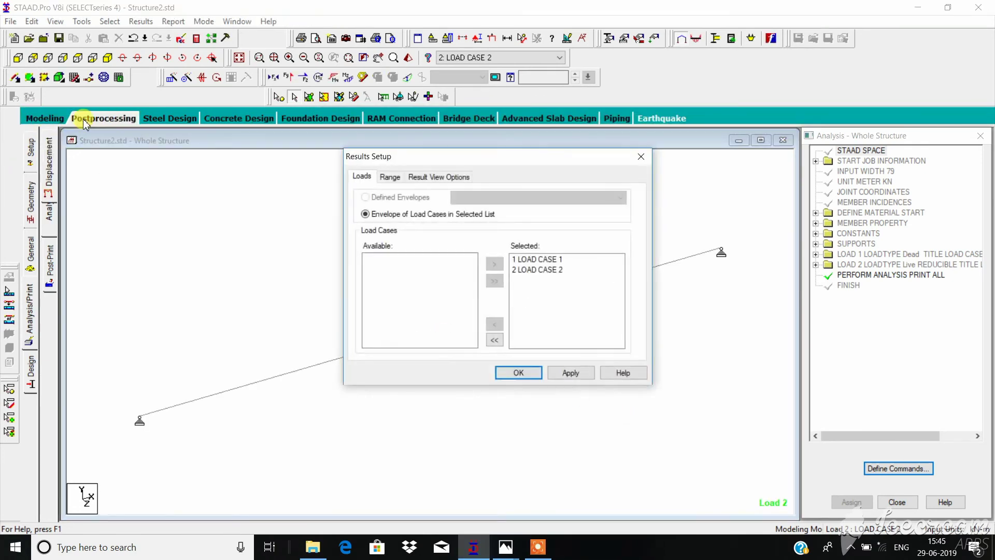
pyautogui.click(514, 372)
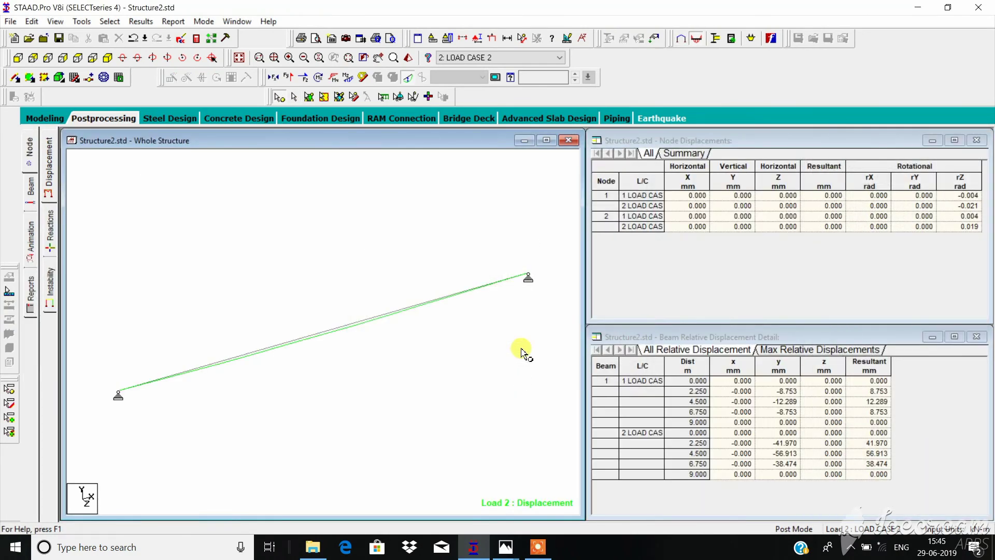
pyautogui.click(547, 140)
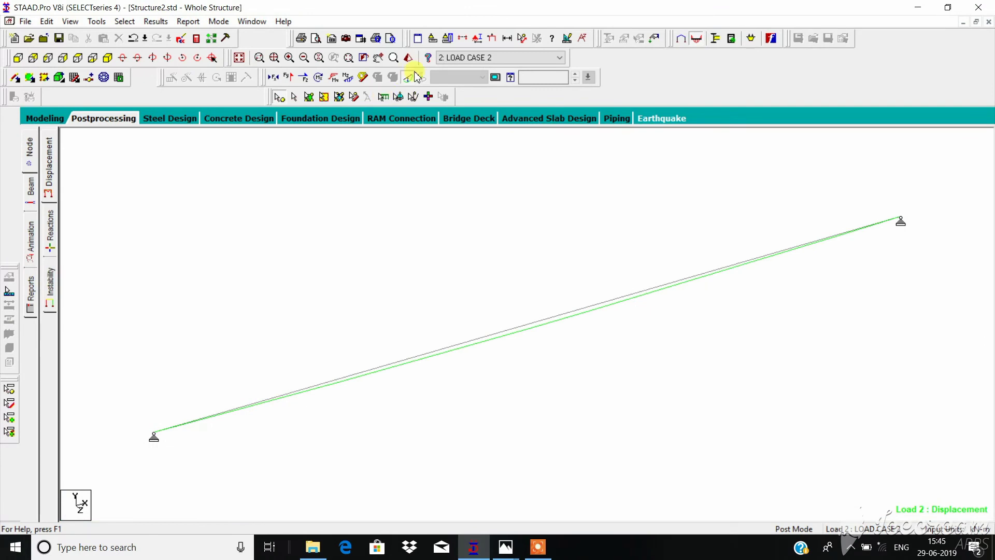
# Step: Turn off the displacement diagram on the beam and display the support reactions at both nodes
pyautogui.click(409, 81)
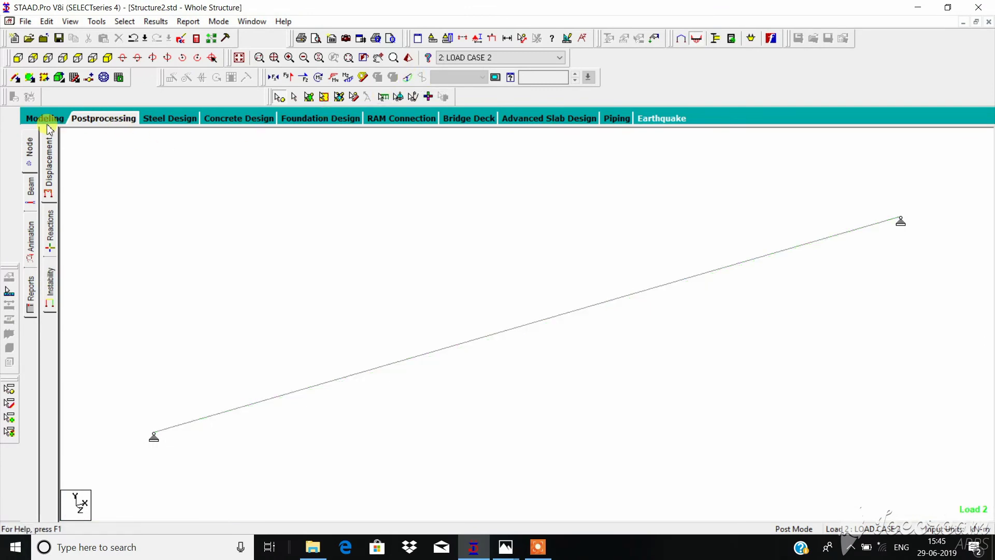
pyautogui.click(50, 230)
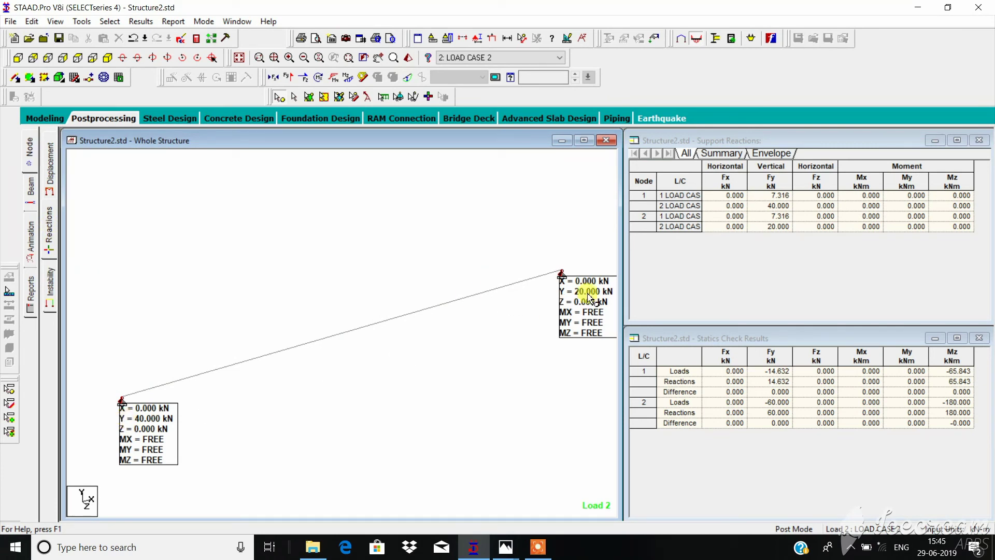
# Step: Check the handwritten reaction calculation for the beam in the Photos app, then return to the support reactions in STAAD.Pro
pyautogui.click(505, 547)
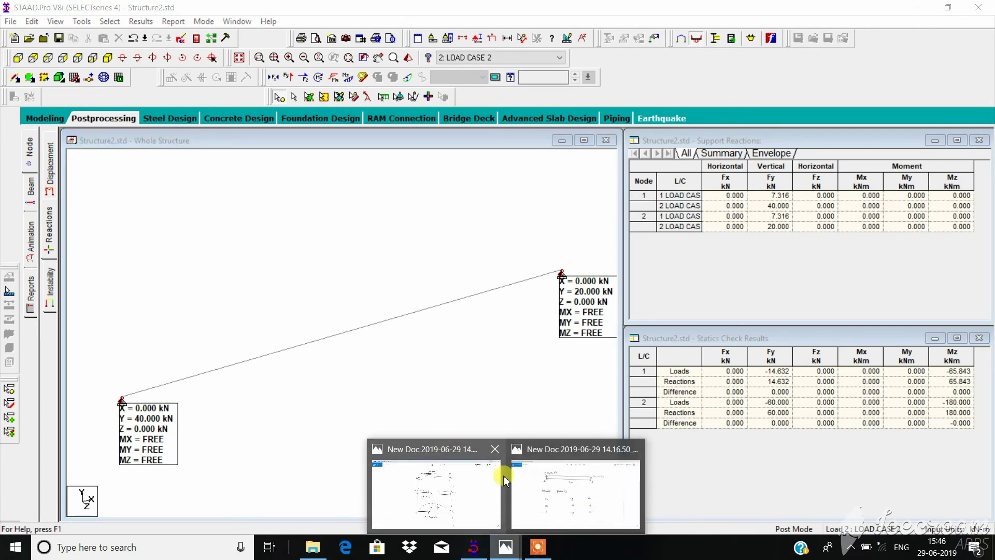
pyautogui.click(455, 484)
pyautogui.press('Left')
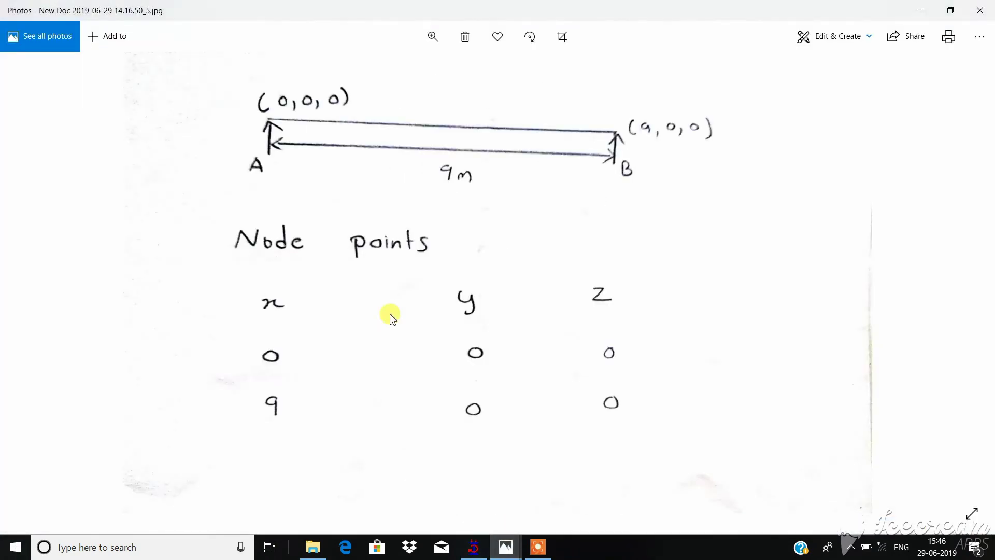
pyautogui.press('Left')
pyautogui.press('Left')
pyautogui.press('Left')
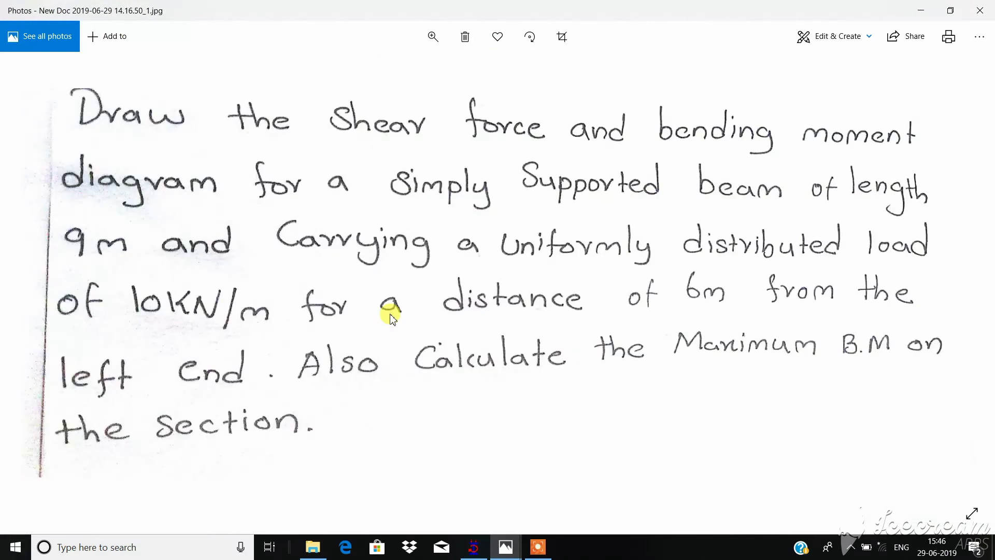
pyautogui.press('Right')
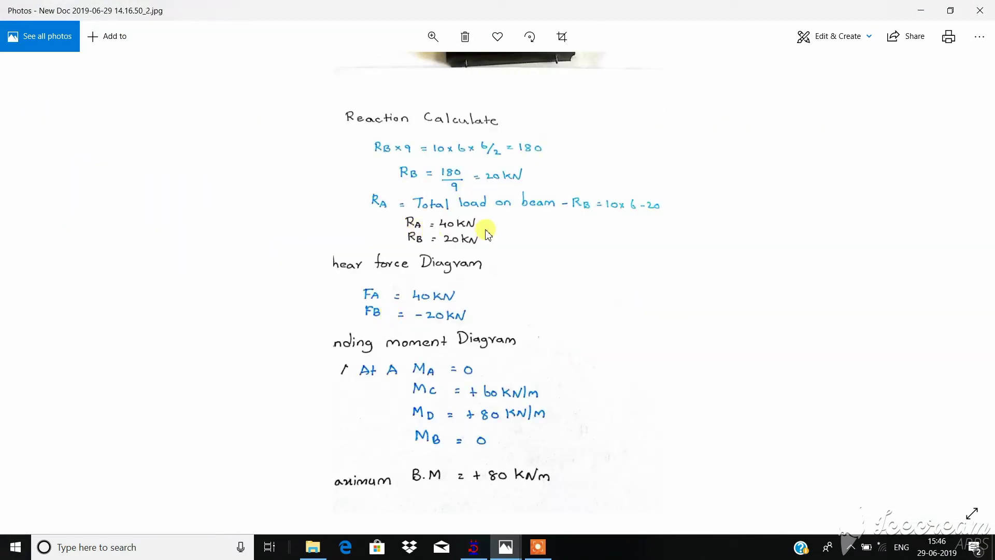
pyautogui.click(473, 547)
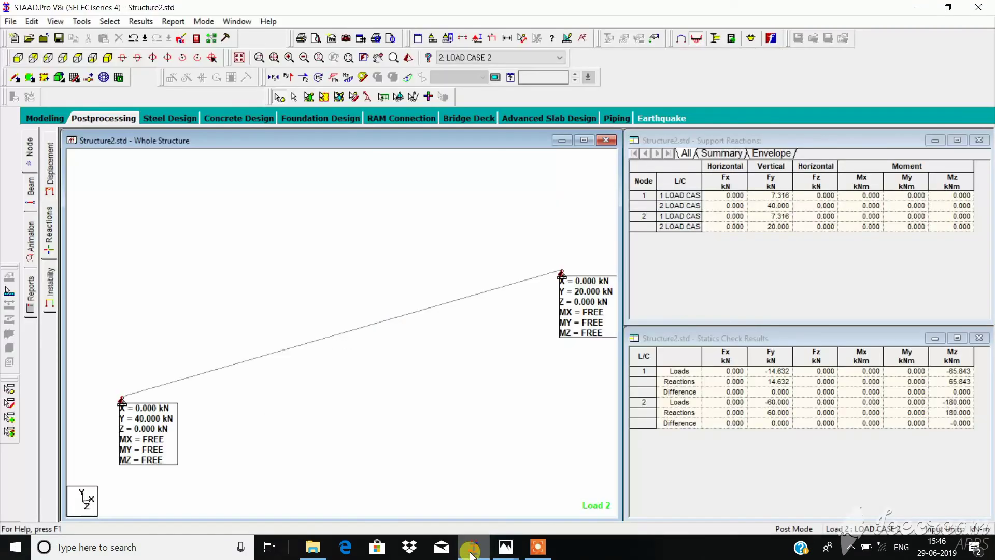